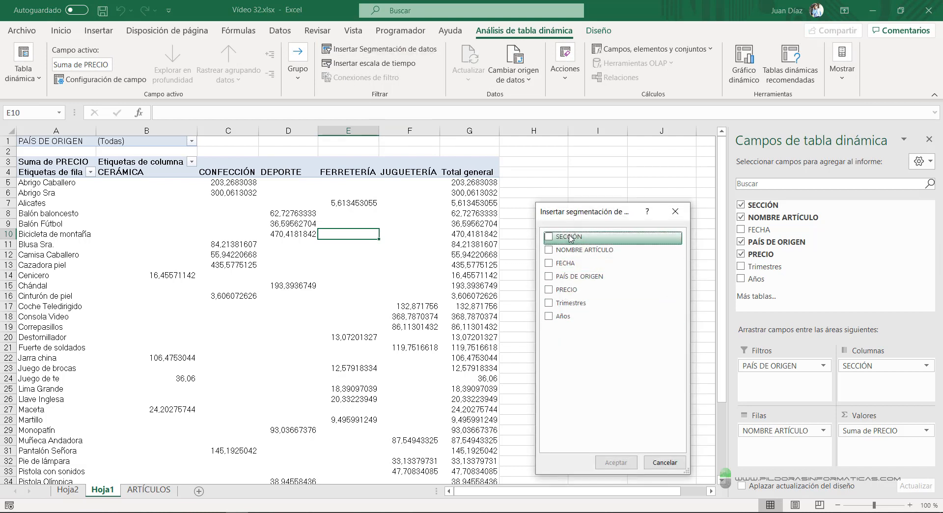
Insert slicers for the SECCIÓN, FECHA and PAÍS DE ORIGEN fields of the pivot table.
click(570, 238)
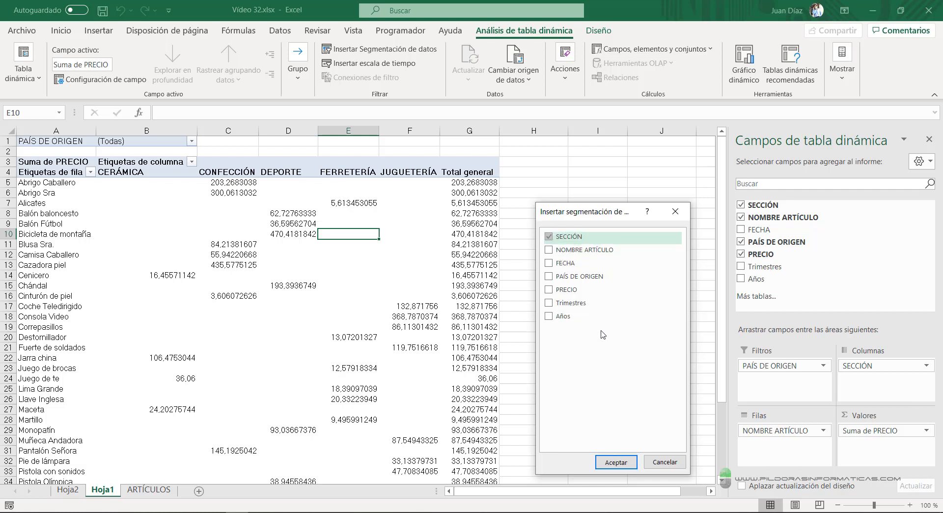
click(552, 276)
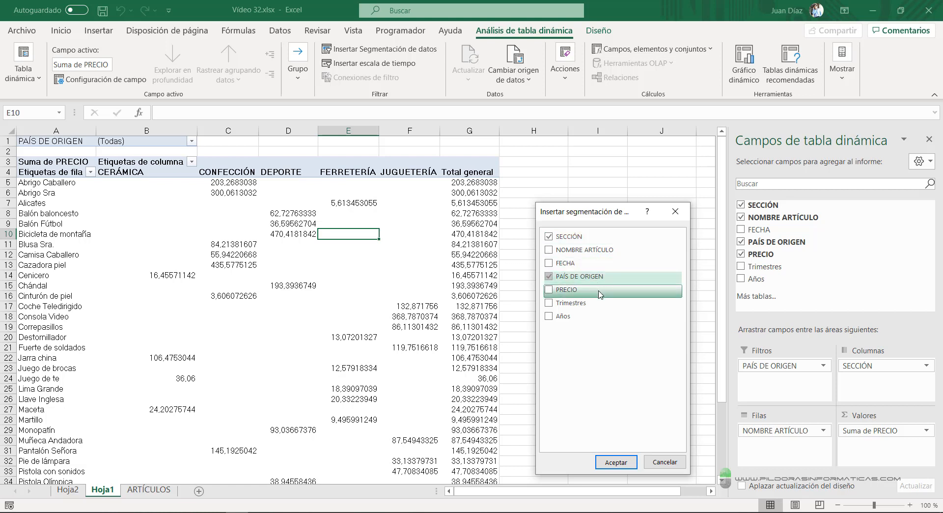
click(588, 264)
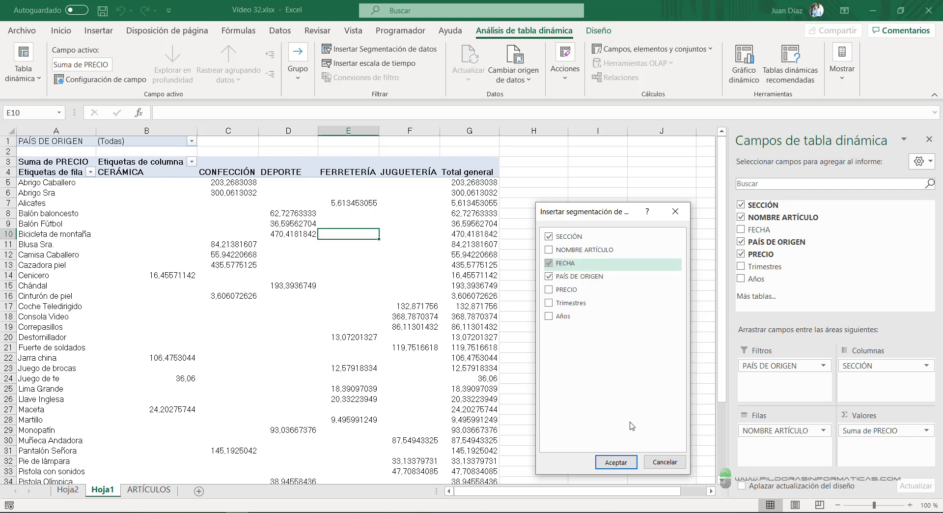
click(617, 462)
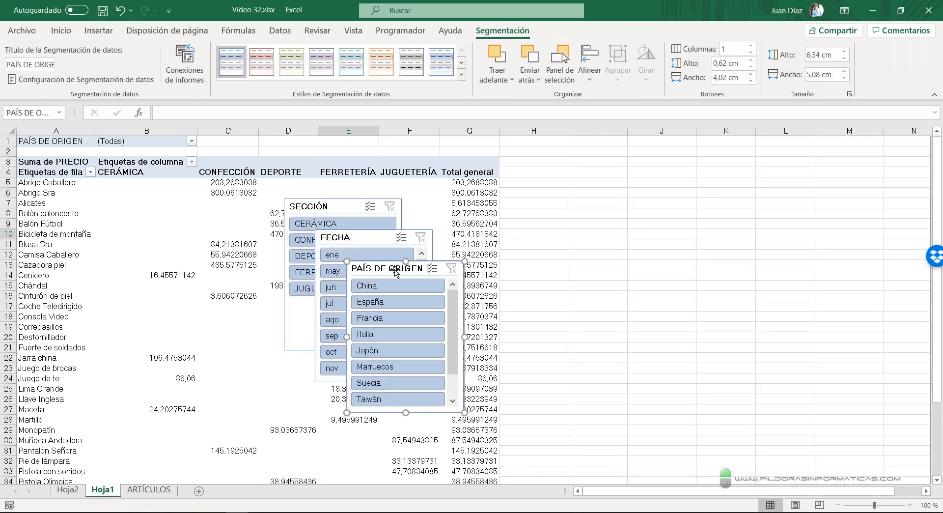
Arrange the slicers beside the pivot table, with PAÍS DE ORIGEN and FECHA side by side and SECCIÓN below PAÍS DE ORIGEN.
drag(385, 265, 585, 197)
drag(357, 241, 713, 206)
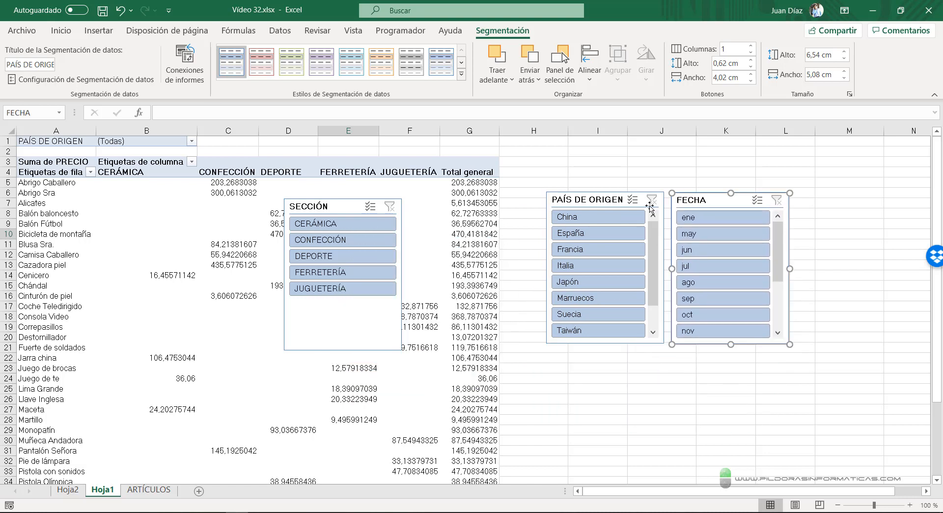
drag(320, 206, 335, 209)
drag(525, 265, 571, 358)
drag(594, 203, 588, 172)
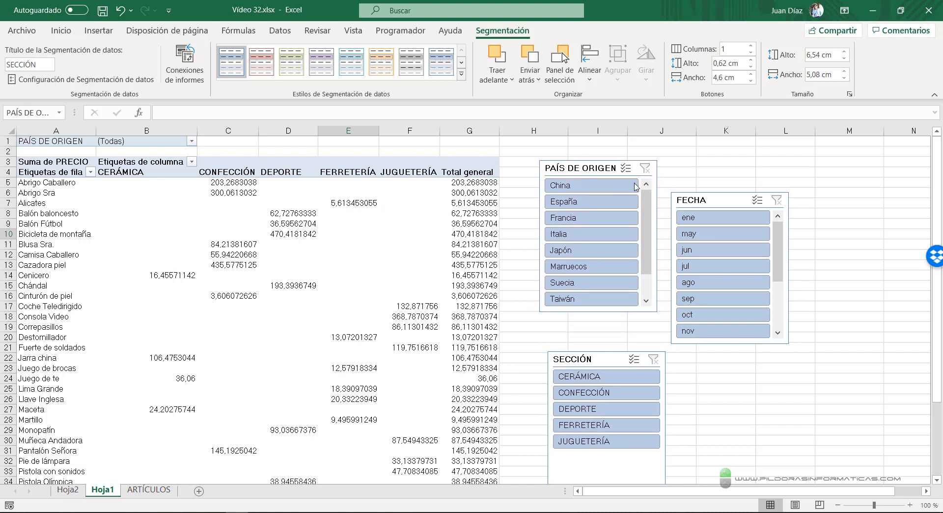
drag(707, 199, 713, 164)
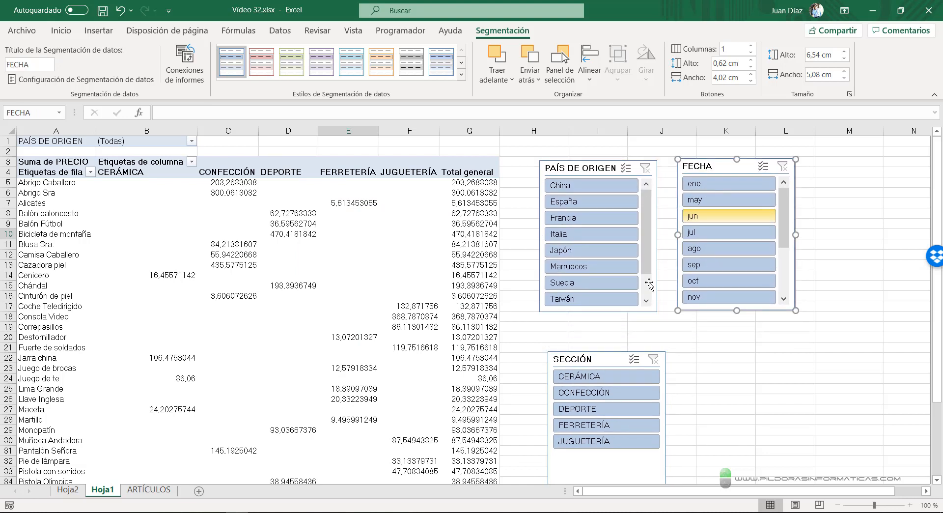
drag(604, 362, 597, 329)
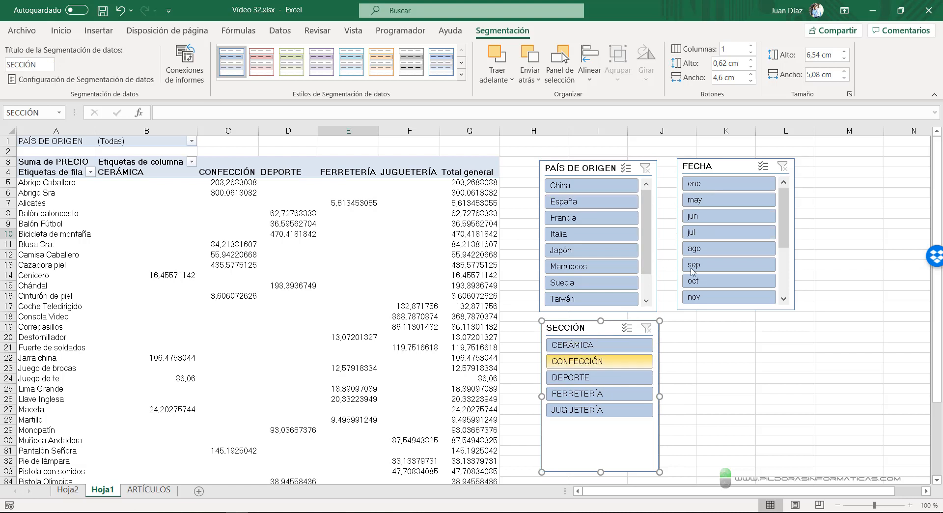
Filter the pivot table by España and DEPORTE using the slicers, and clear both filters.
click(587, 204)
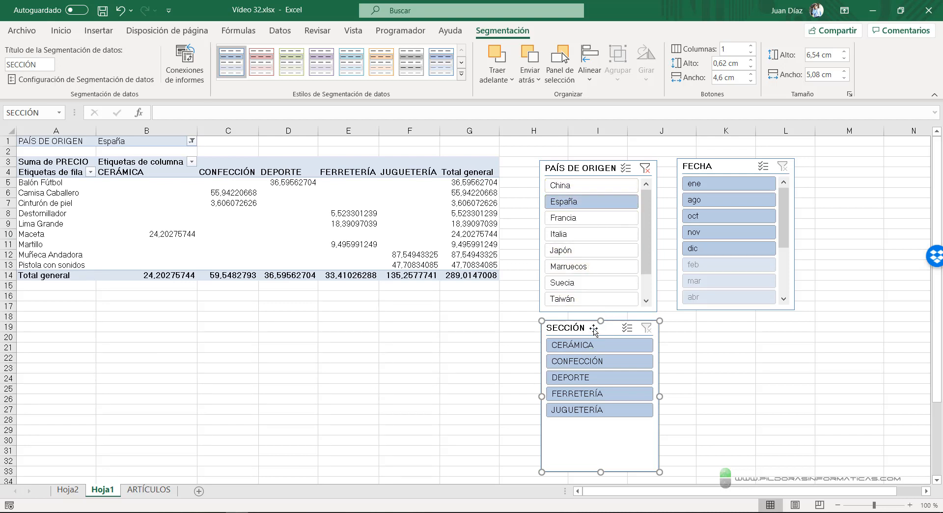
click(583, 378)
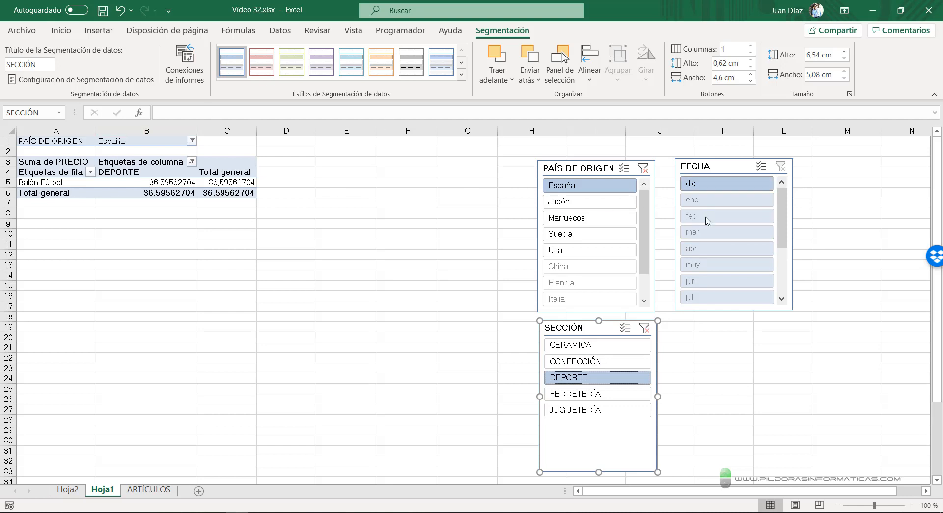
click(648, 329)
click(644, 168)
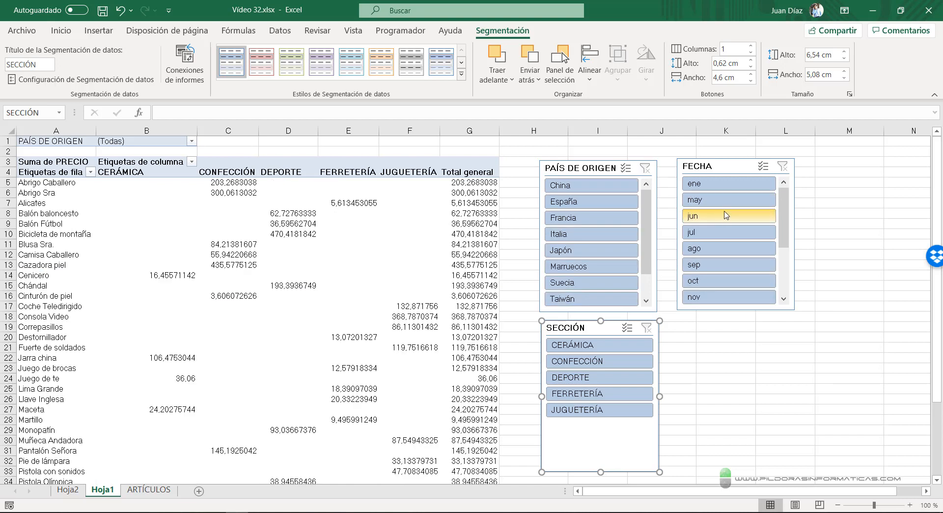
Filter the pivot table by ene, CERÁMICA and China using the slicers, and clear all three filters.
click(730, 183)
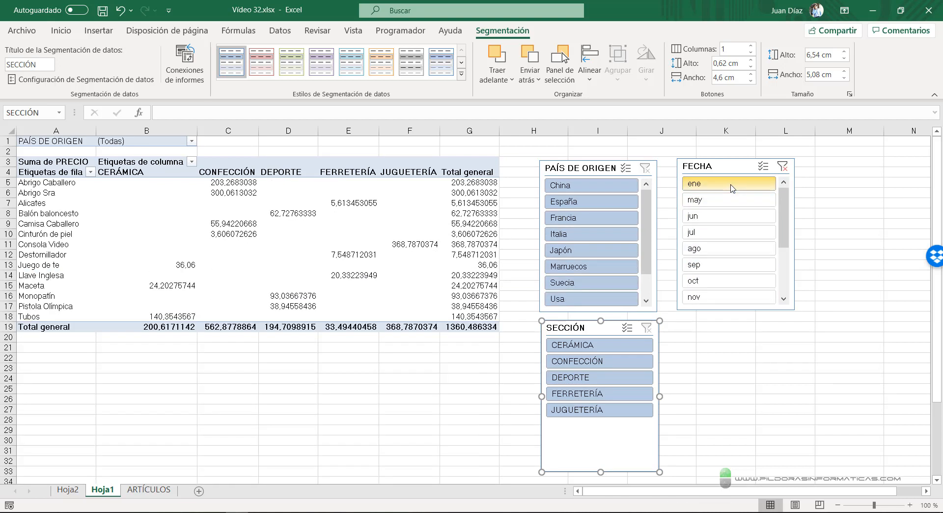
click(569, 345)
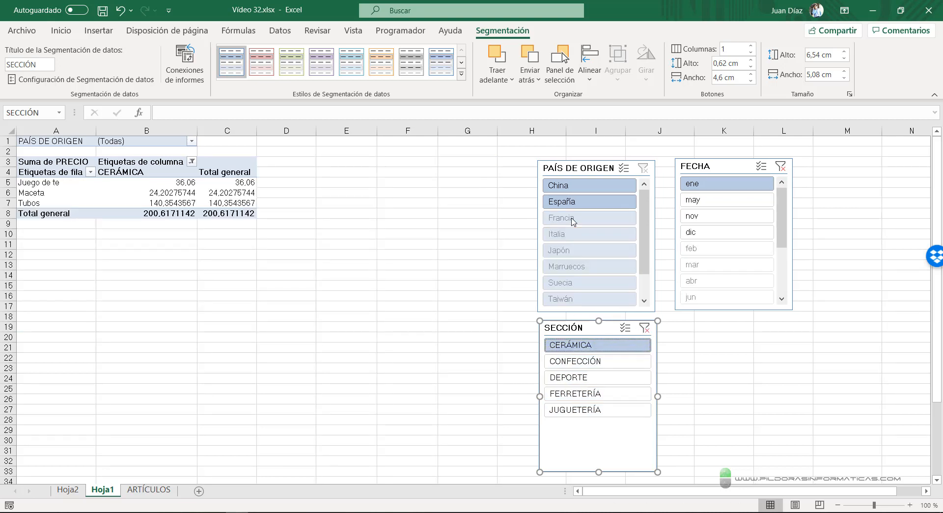
click(576, 191)
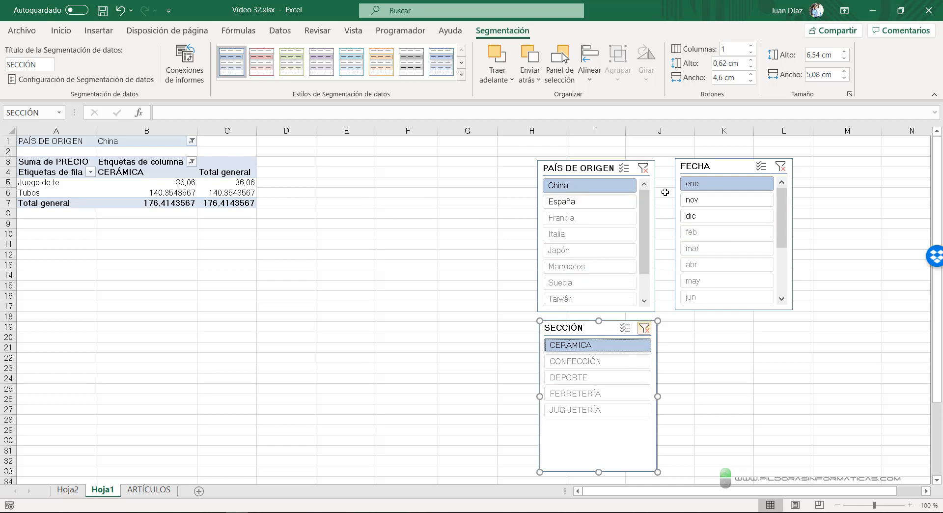
click(643, 168)
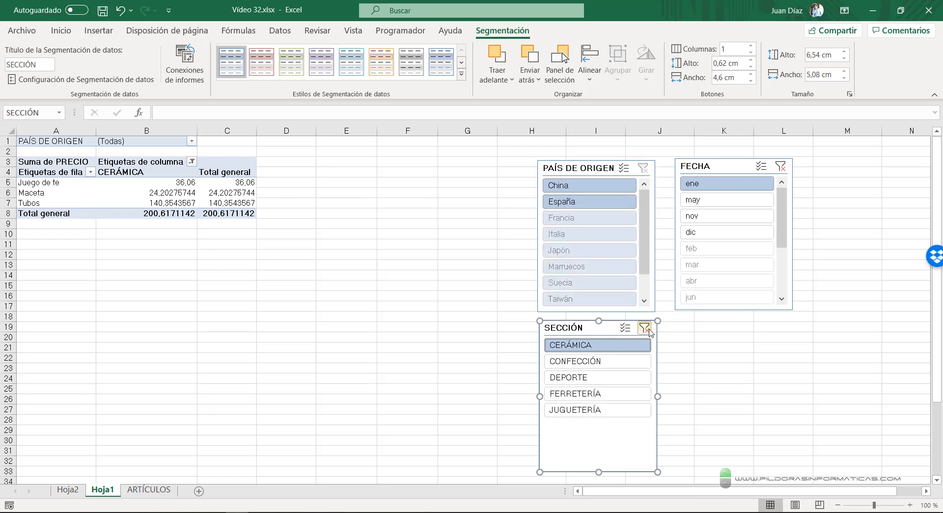
click(647, 329)
click(780, 166)
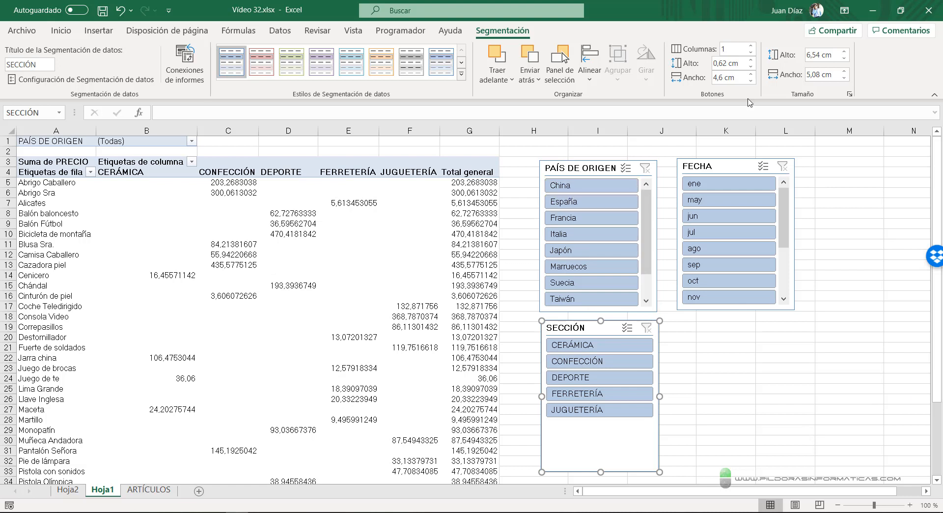
Move the FECHA slicer away from the others and set the PAÍS DE ORIGEN slicer to 5 columns.
mouse_move(662, 35)
mouse_down()
mouse_move(706, 56)
mouse_move(763, 56)
mouse_up()
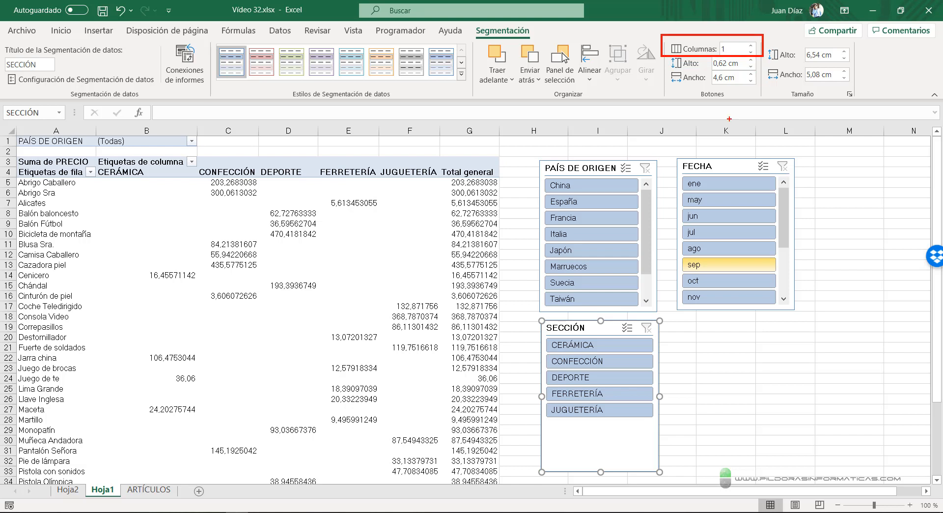
click(585, 171)
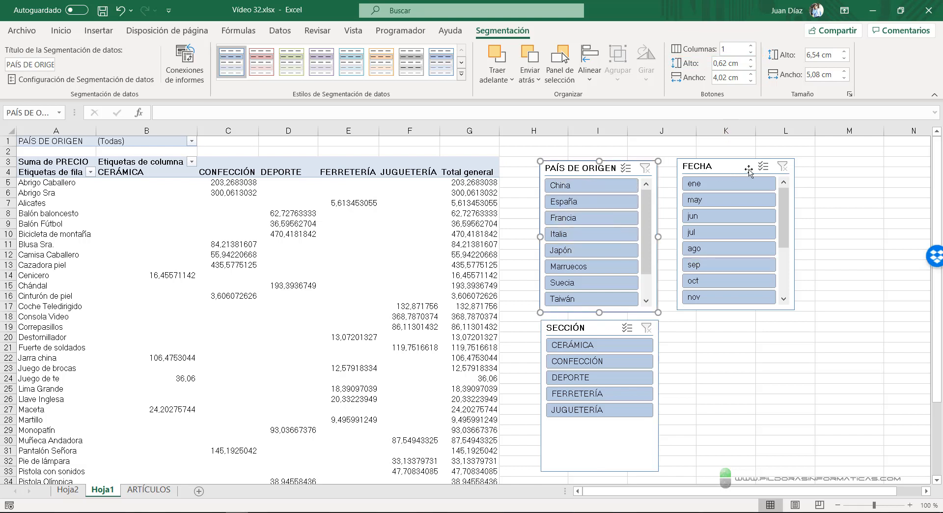
drag(749, 170, 909, 261)
click(606, 171)
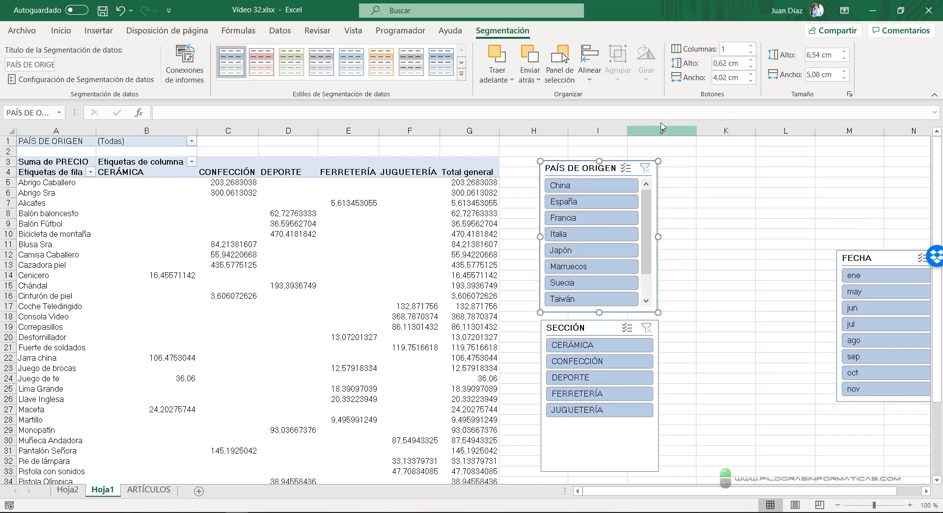
click(751, 47)
click(751, 48)
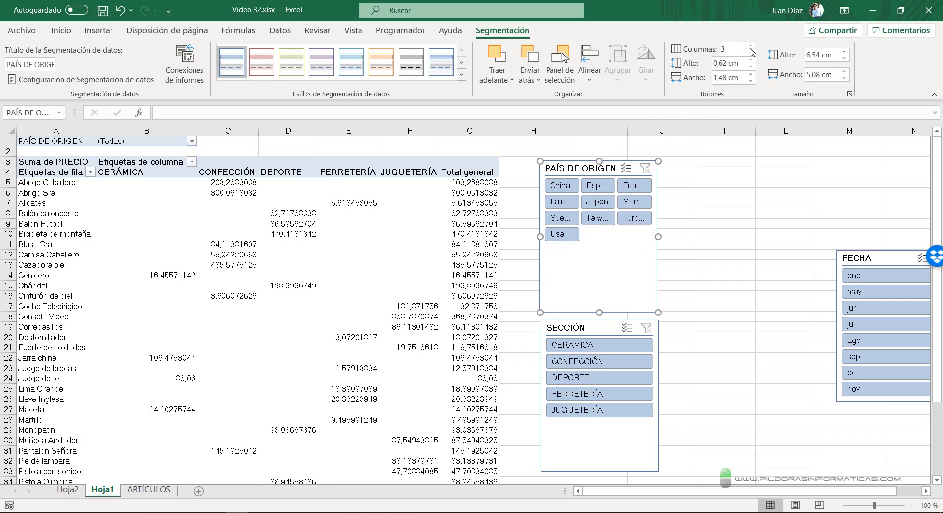
click(751, 47)
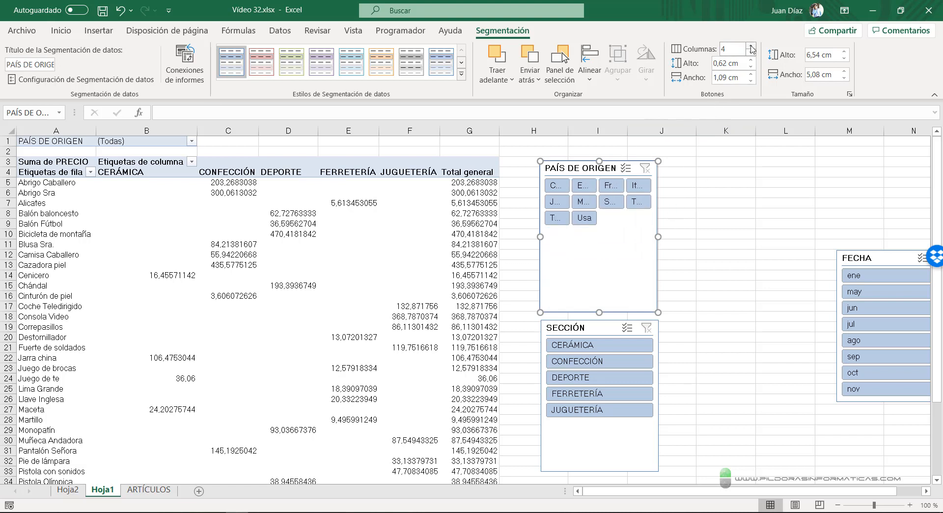
click(751, 47)
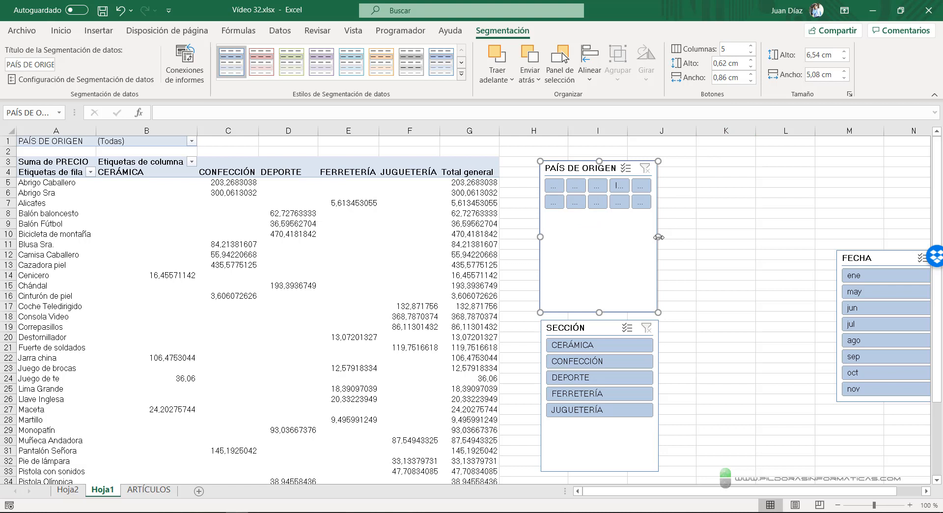
Resize the PAÍS DE ORIGEN slicer to about 9,25 cm wide and 2,86 cm high, and place the FECHA slicer beside SECCIÓN.
drag(659, 236, 755, 237)
drag(647, 312, 651, 227)
drag(870, 261, 719, 306)
mouse_move(644, 167)
mouse_down()
mouse_move(461, 105)
mouse_move(355, 106)
mouse_move(390, 162)
mouse_move(389, 130)
mouse_move(375, 152)
mouse_move(657, 161)
mouse_up()
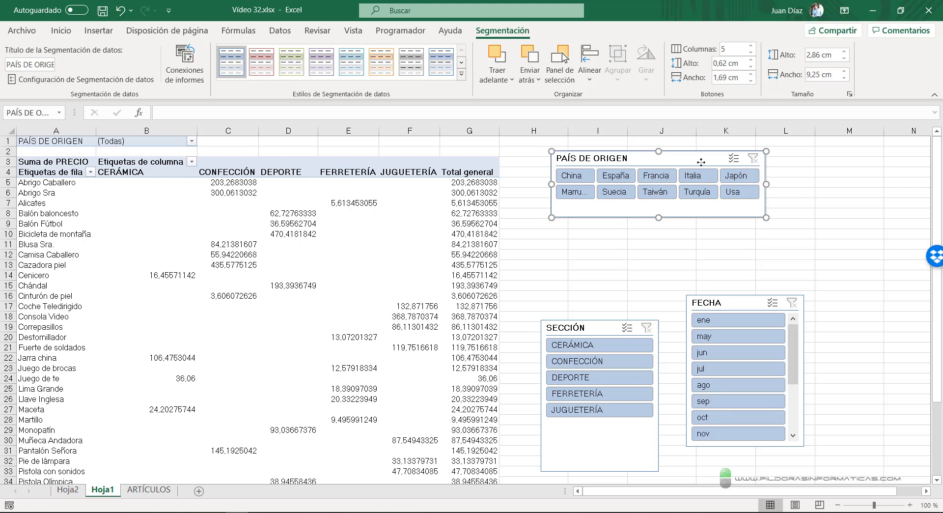
Delete the PAÍS DE ORIGEN, SECCIÓN and FECHA slicers from the sheet.
key(Delete)
click(612, 329)
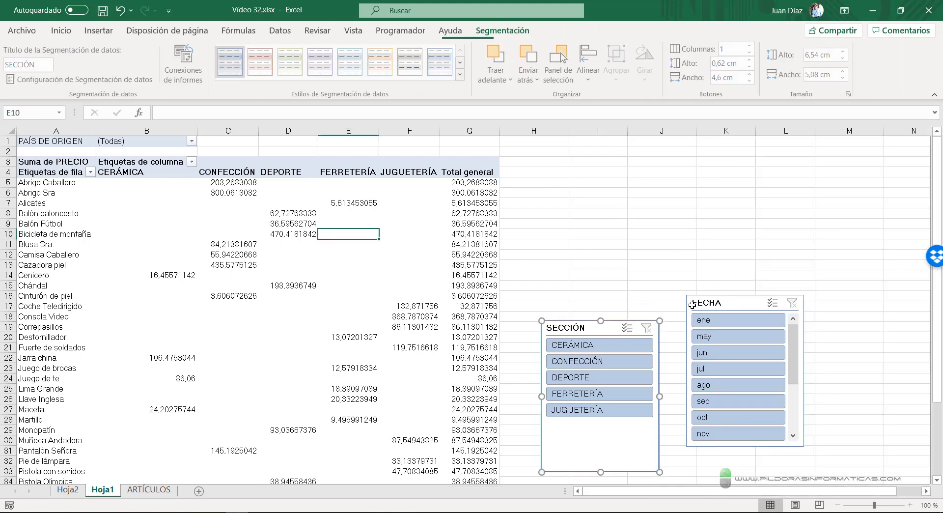
key(Delete)
drag(733, 295, 623, 290)
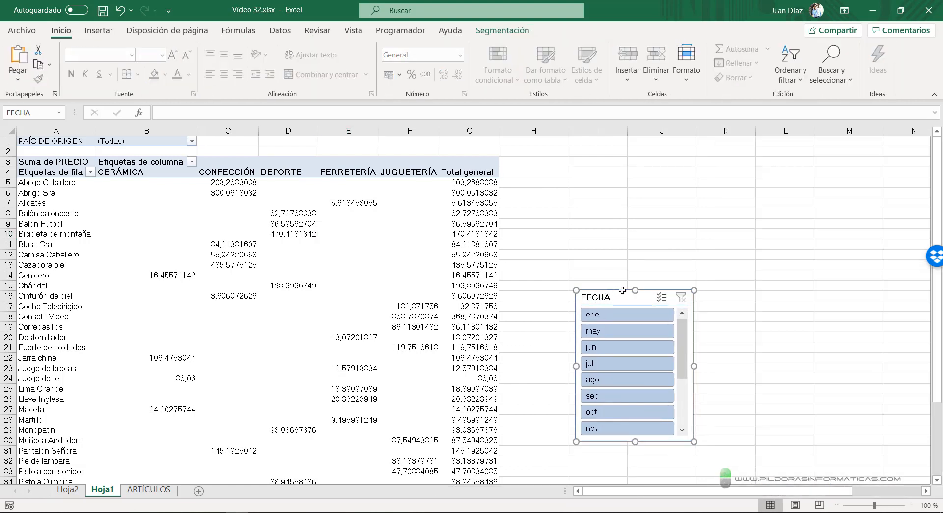
key(Delete)
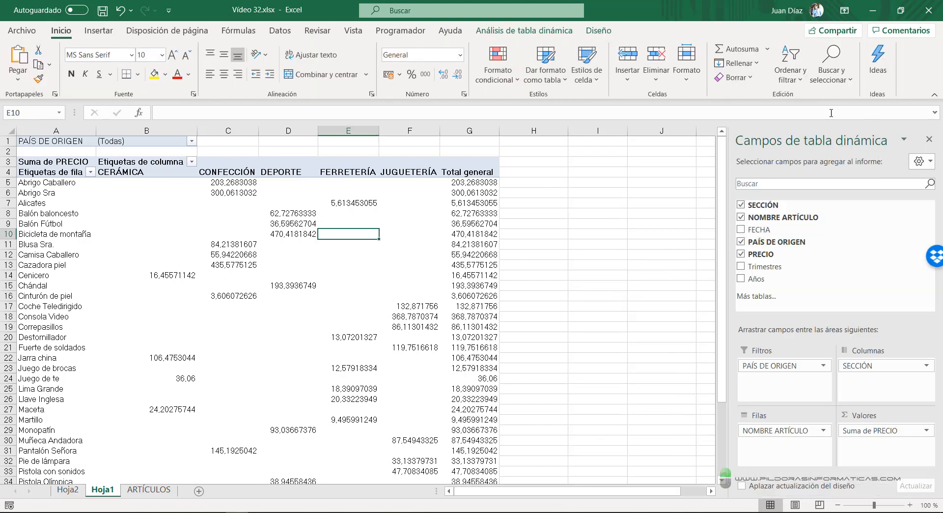
Close the pivot table field list and insert a timeline for the FECHA field.
click(929, 139)
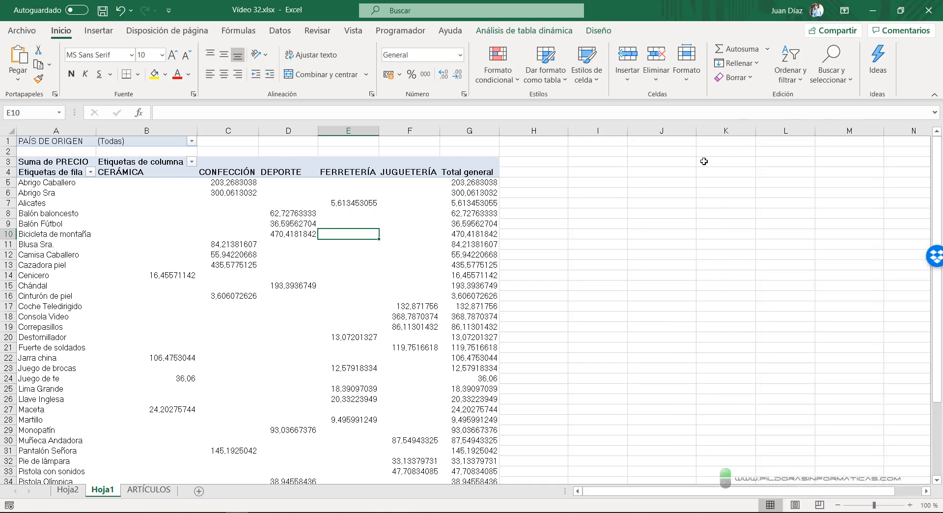
click(480, 32)
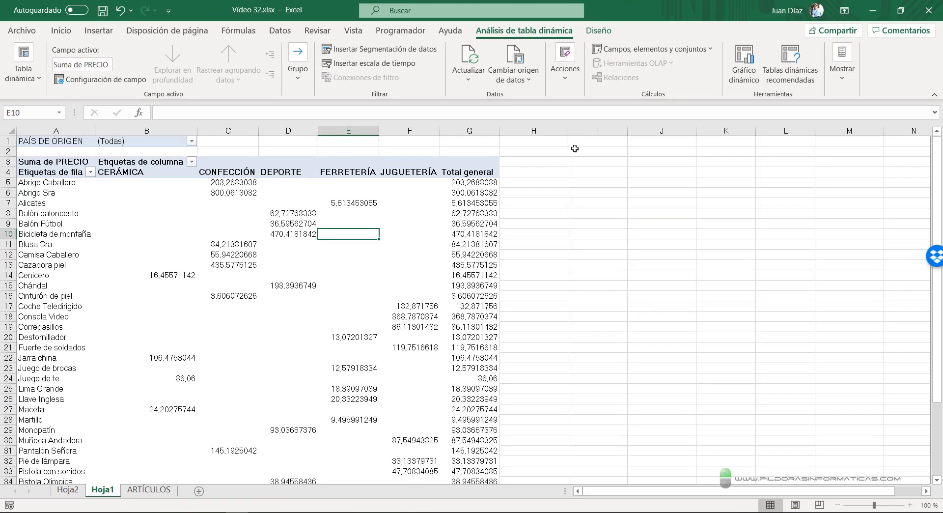
click(391, 63)
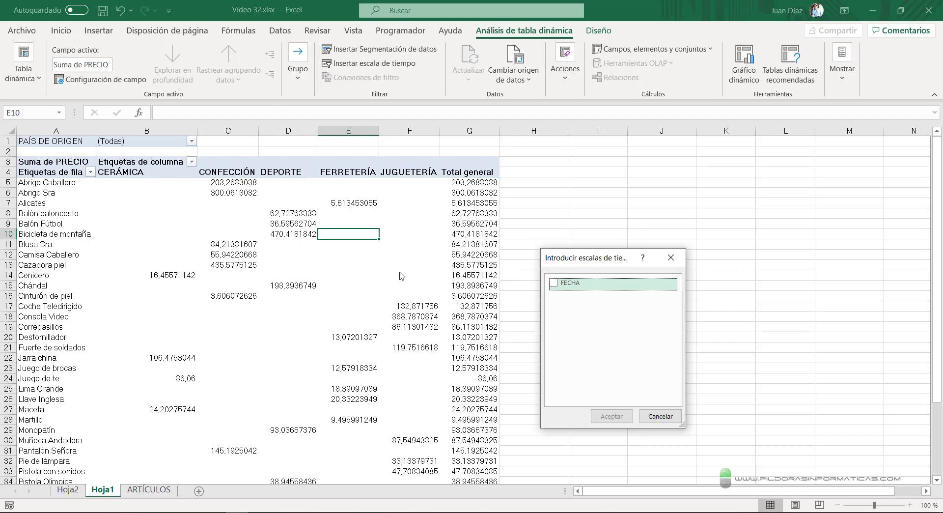
click(556, 285)
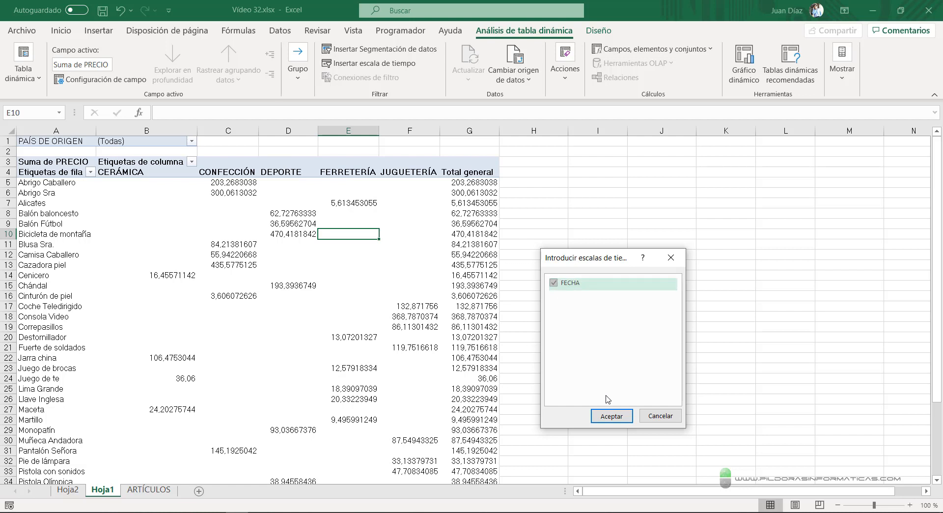
click(612, 416)
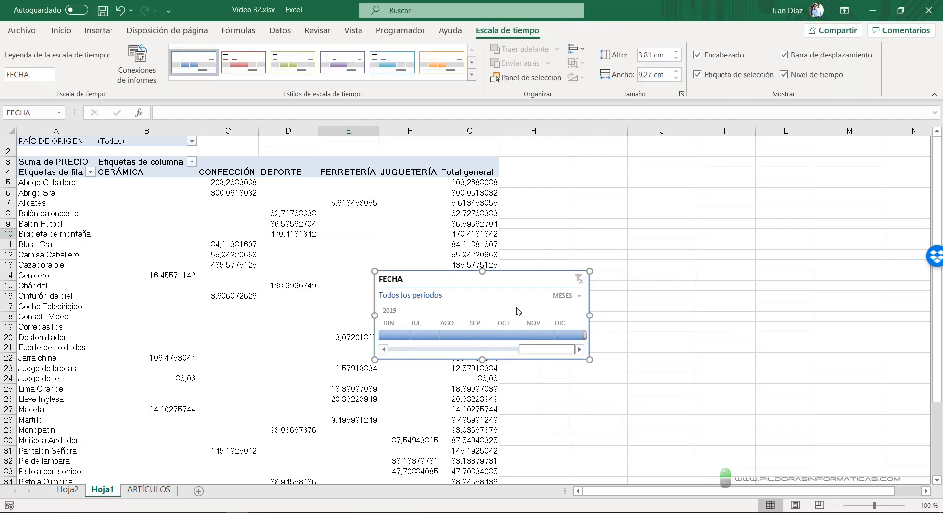
Place the FECHA timeline beside the pivot table and enlarge it to about 11,05 cm wide and 4,09 cm high.
drag(511, 275, 695, 180)
drag(732, 236, 772, 242)
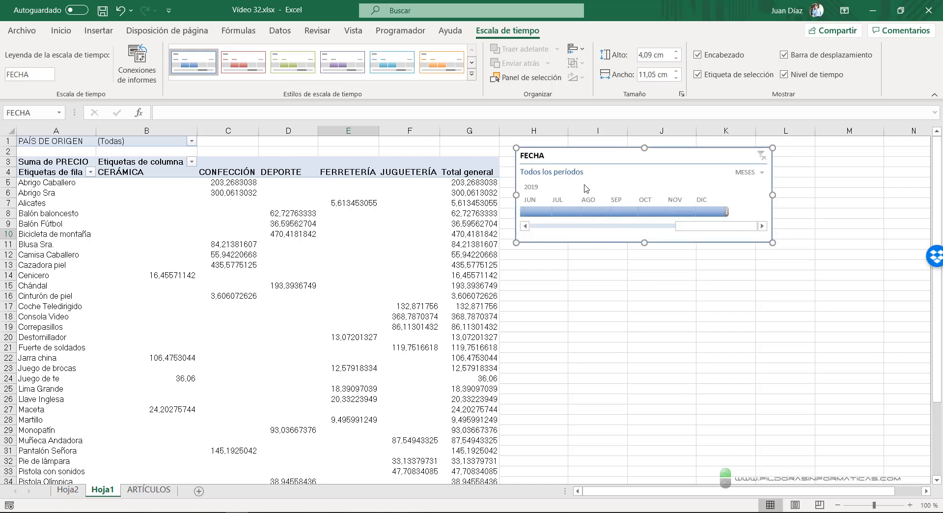
Filter the pivot table with the FECHA timeline, first to January 2018 and finally to March 2018.
drag(698, 226, 551, 226)
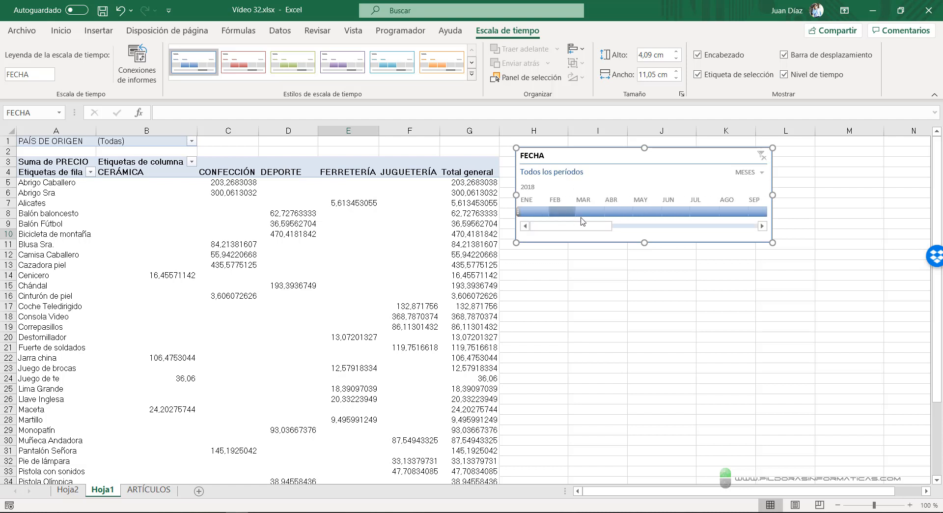
click(535, 212)
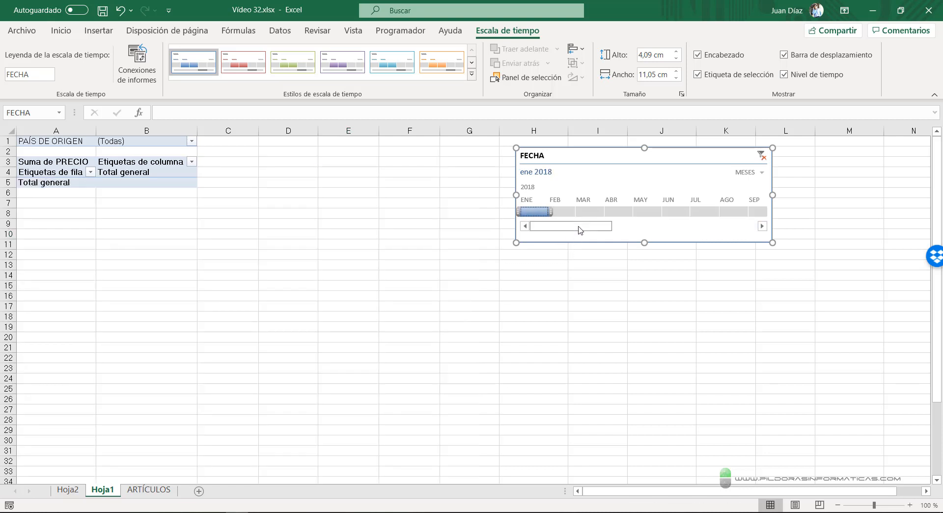
click(595, 212)
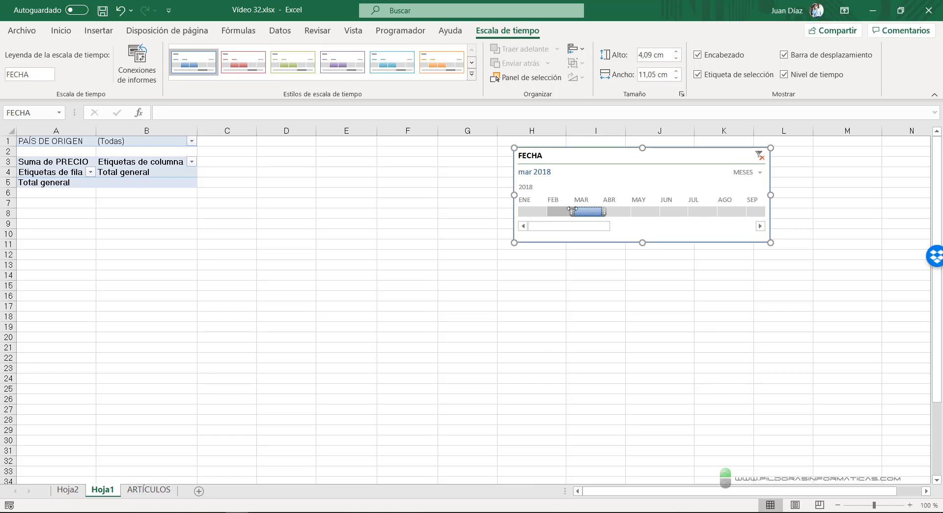
Filter the pivot table to May 2018 with the FECHA timeline, and by AÑOS first to 2019 and finally to 2018.
click(643, 213)
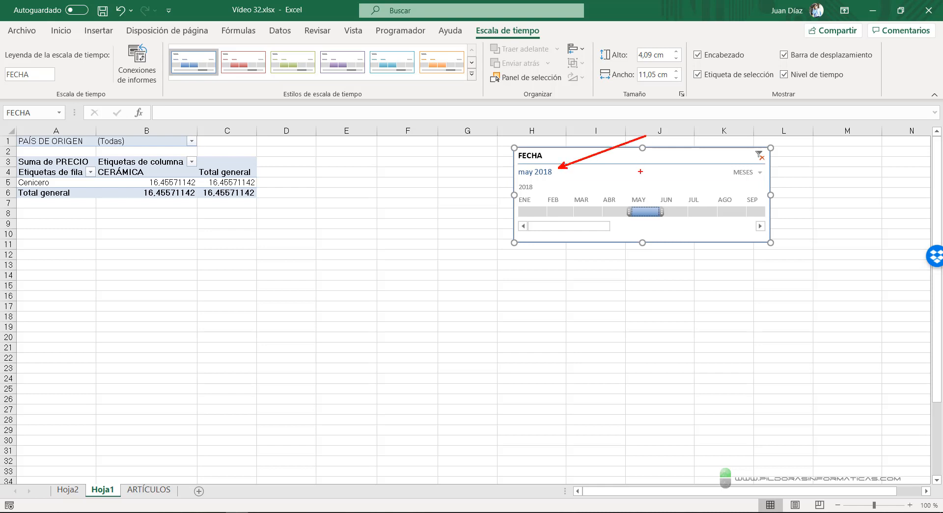
click(759, 173)
click(762, 190)
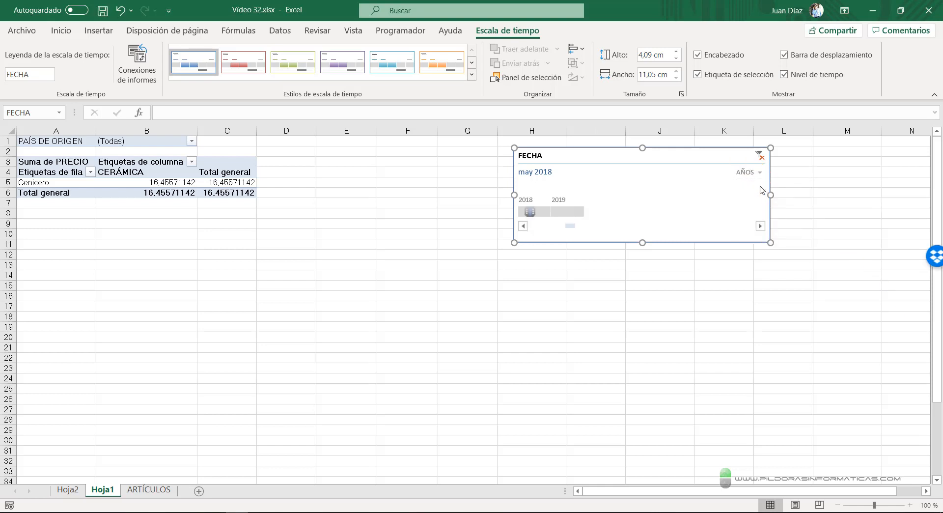
click(565, 213)
click(543, 212)
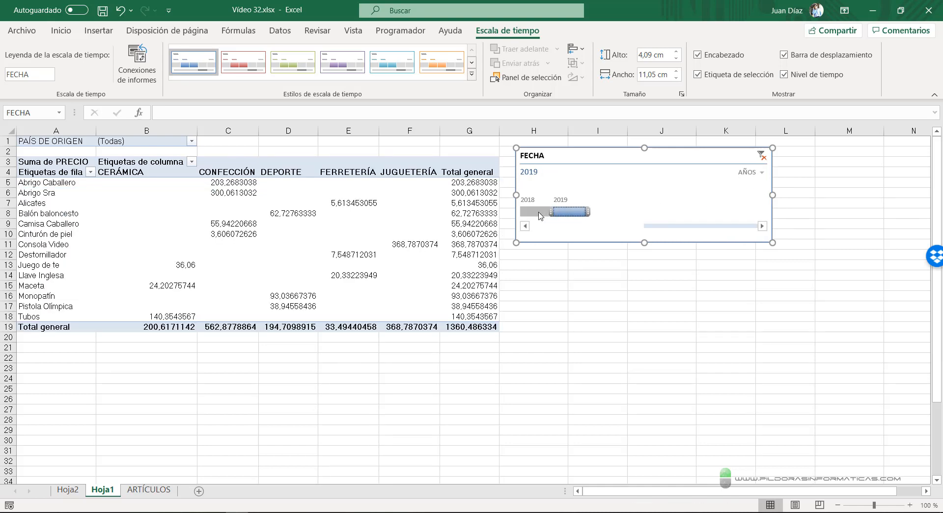
Switch the FECHA timeline to TRIMESTRES and filter by several quarters of 2018 and 2019, ending on 1T 2019.
click(751, 175)
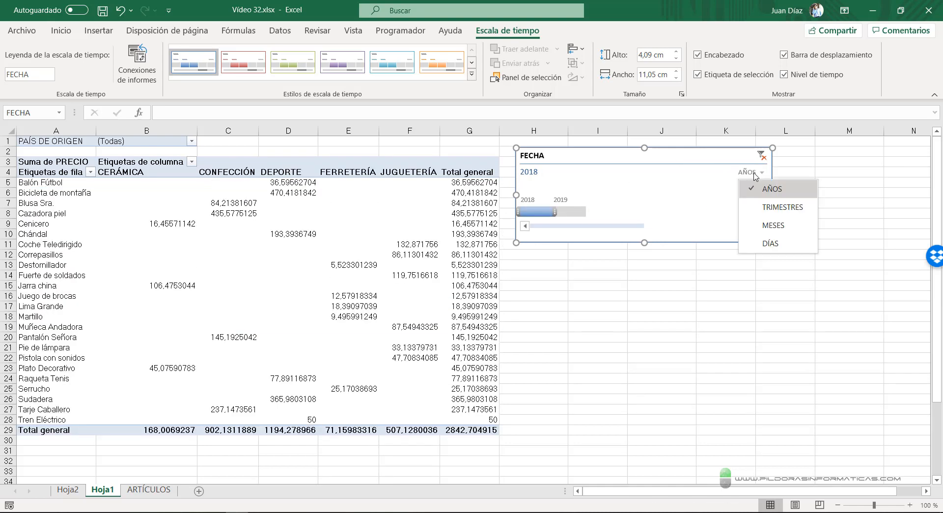
click(770, 212)
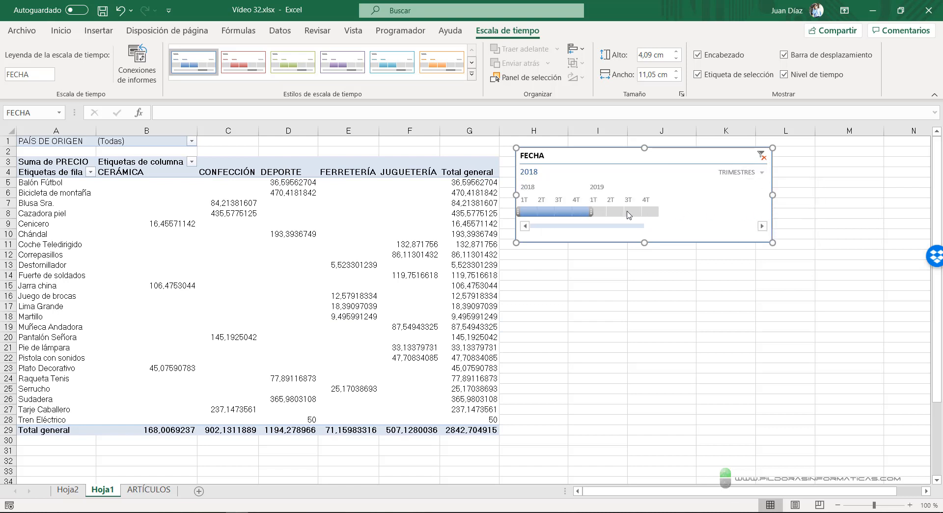
click(530, 212)
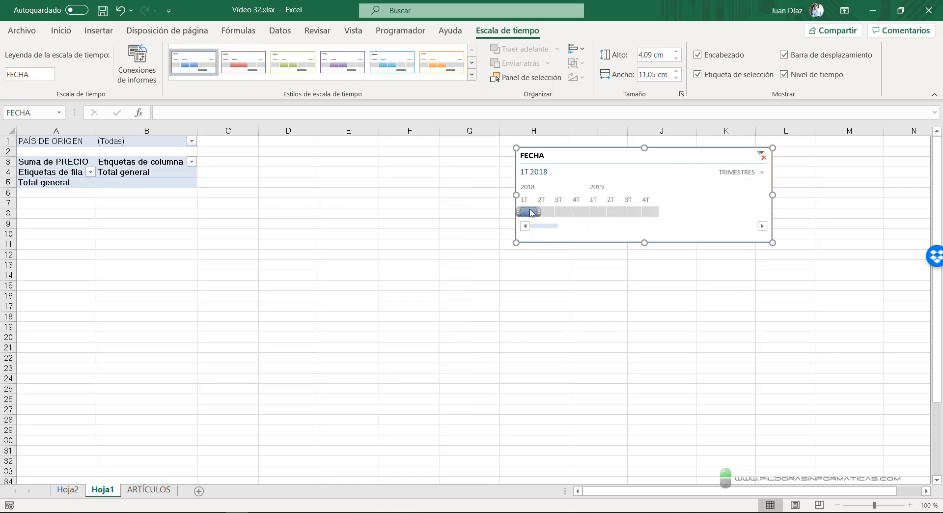
click(545, 212)
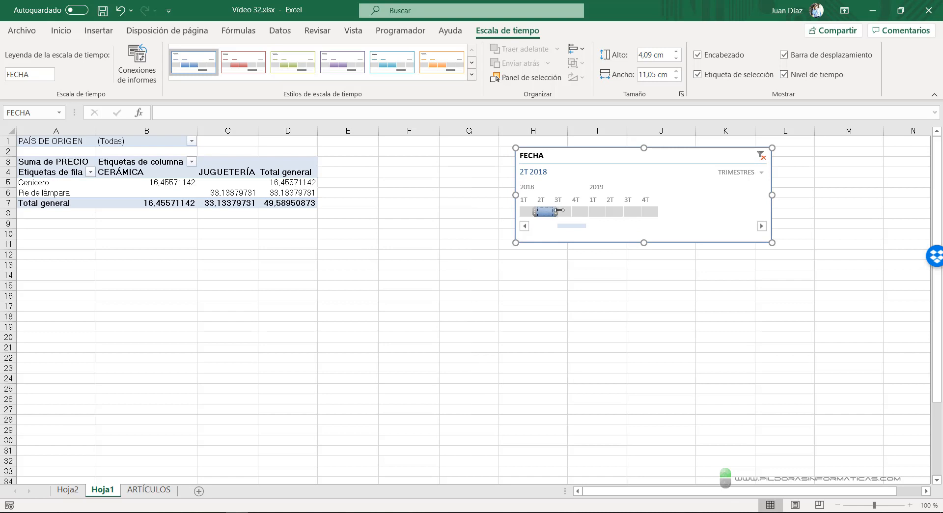
click(648, 213)
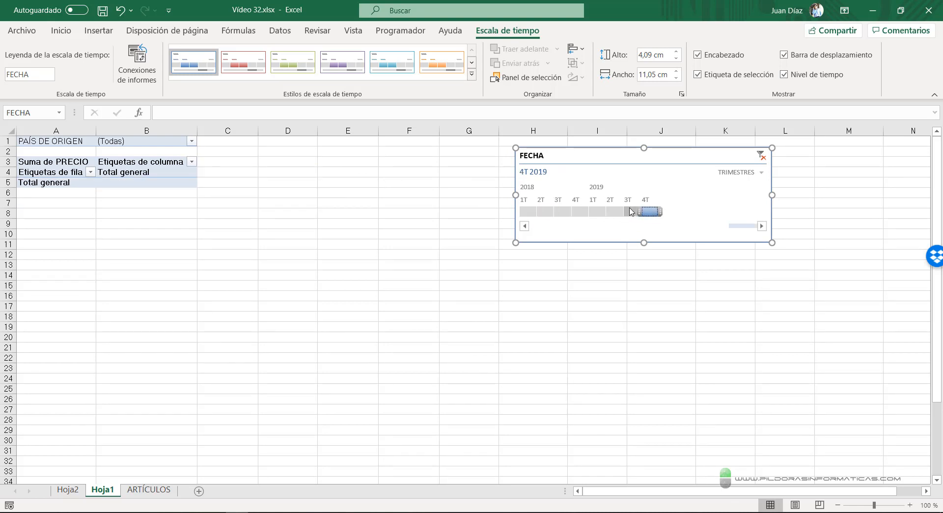
click(631, 211)
click(613, 212)
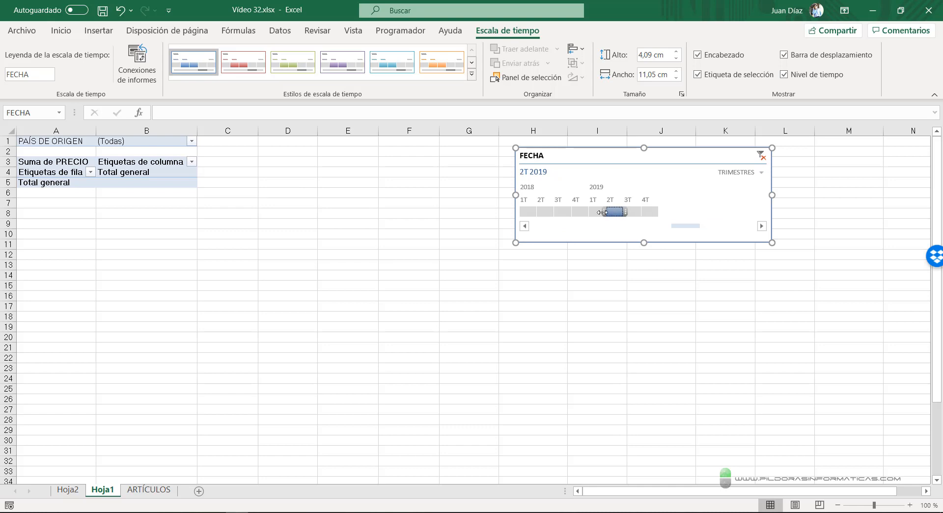
click(599, 213)
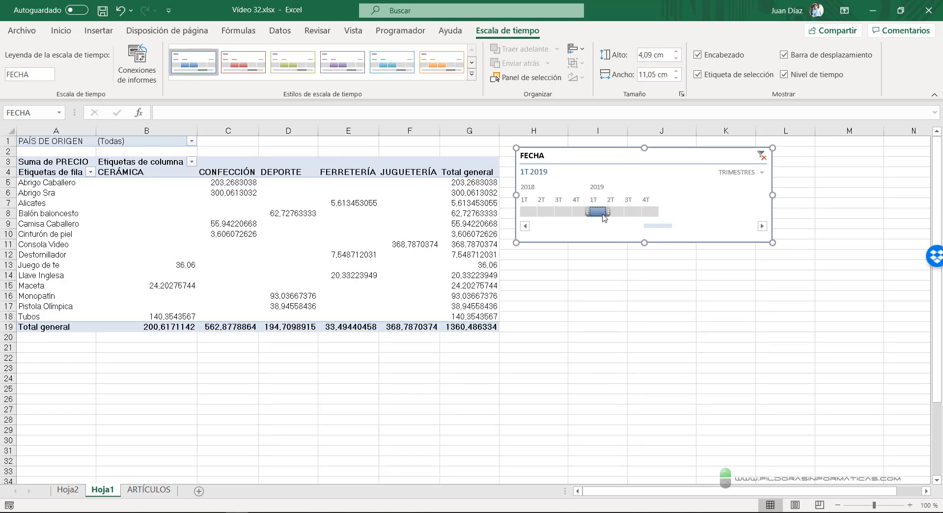
Insert a second FECHA timeline for the pivot table, place it below the first and set its time level to AÑOS.
click(427, 224)
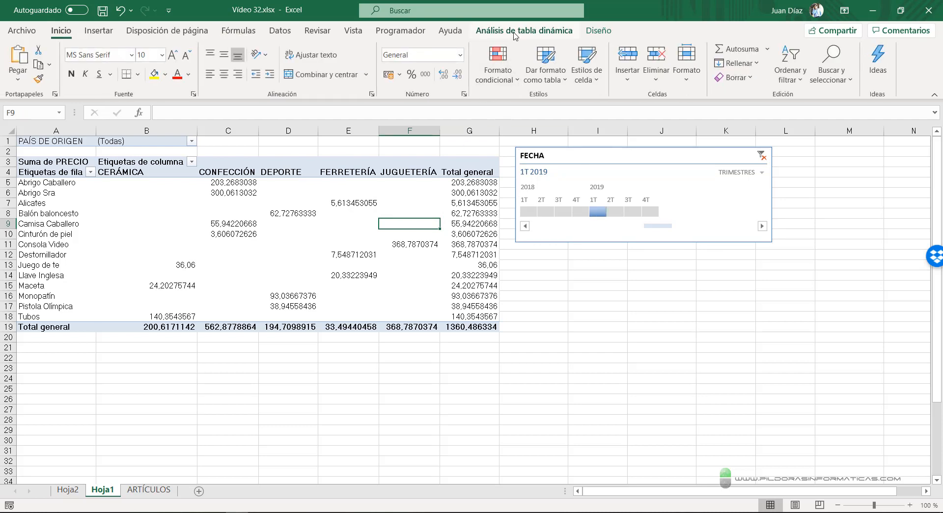
click(540, 32)
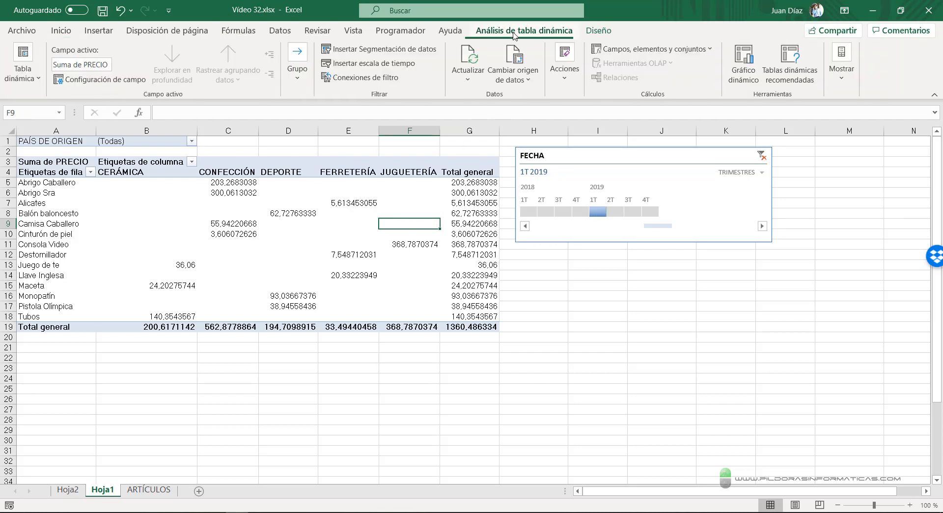
click(386, 65)
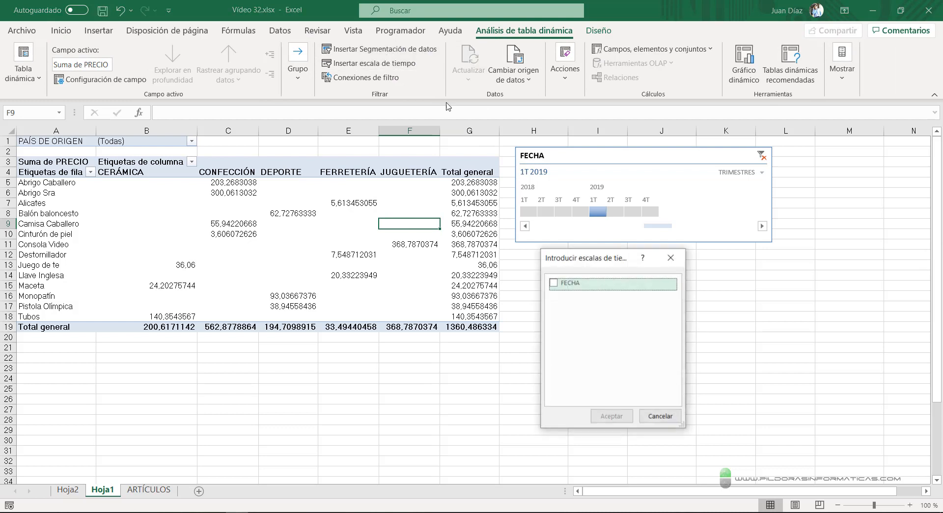
click(557, 288)
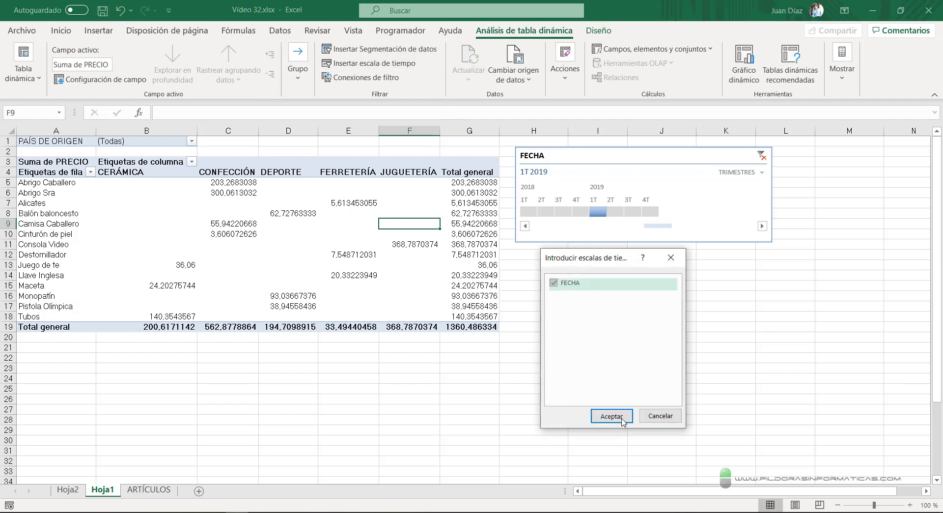
click(612, 416)
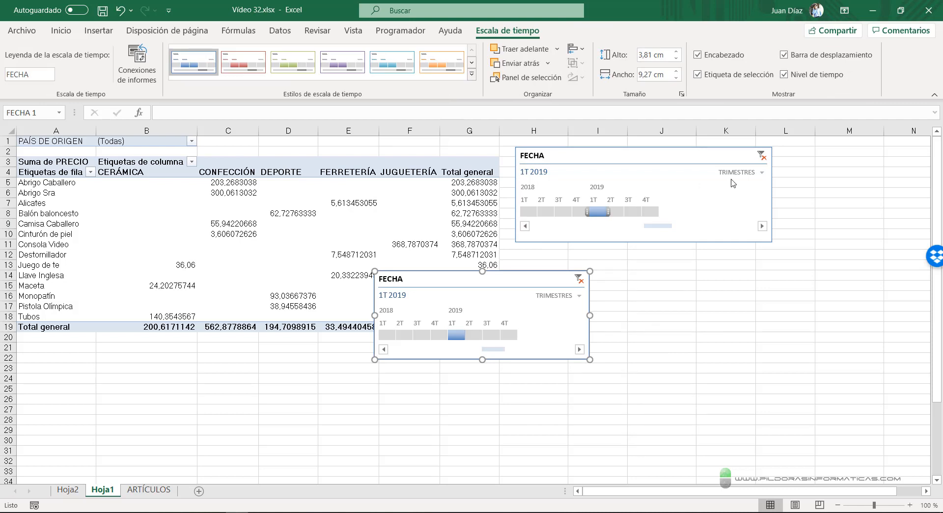
drag(507, 276, 657, 259)
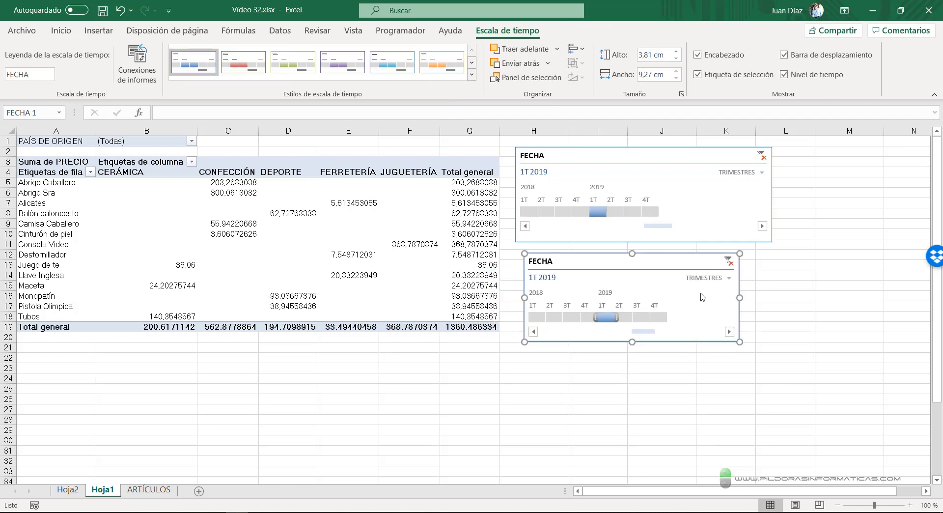
click(715, 280)
click(716, 297)
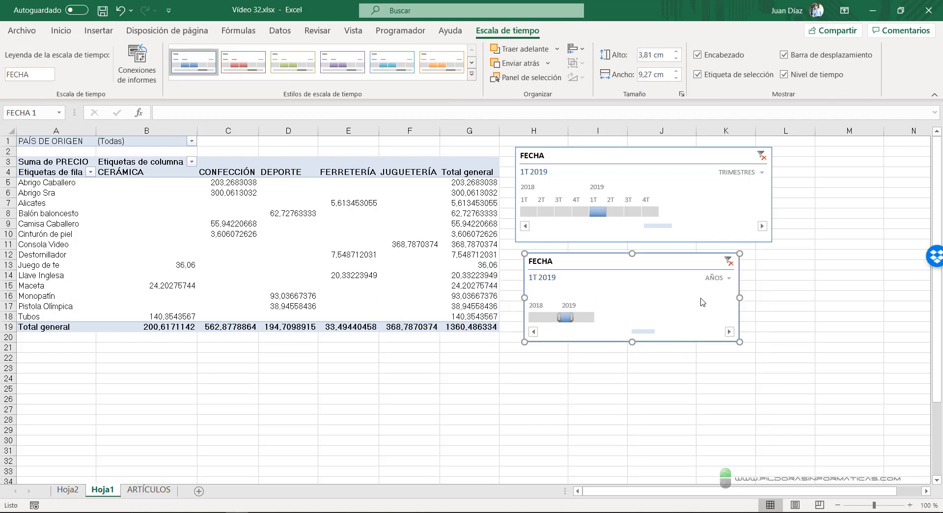
Insert a third FECHA timeline with its time level set to MESES and place it below the yearly timeline.
click(344, 234)
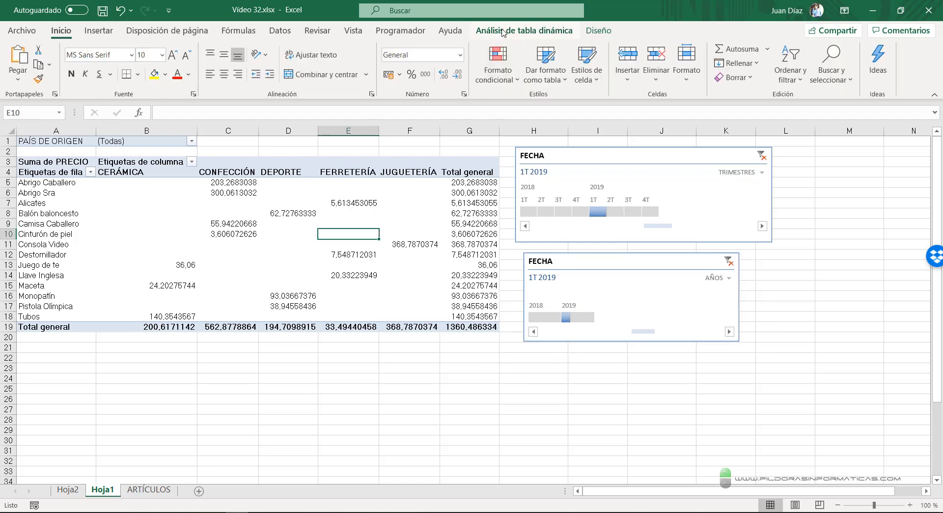
click(504, 33)
click(374, 63)
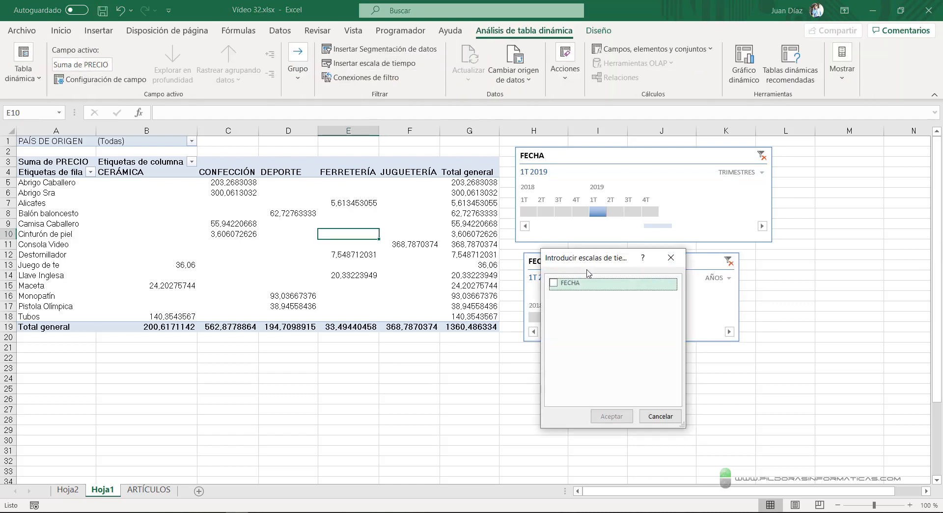
click(555, 284)
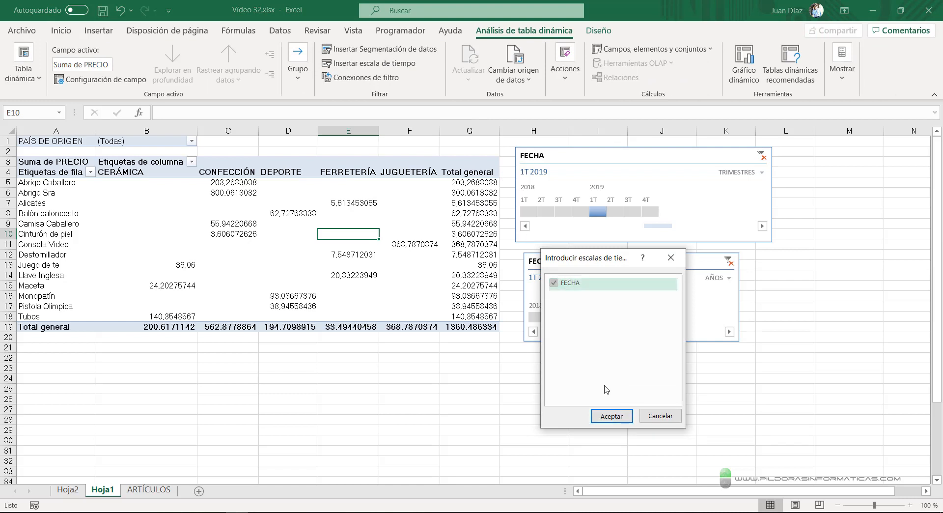
click(612, 416)
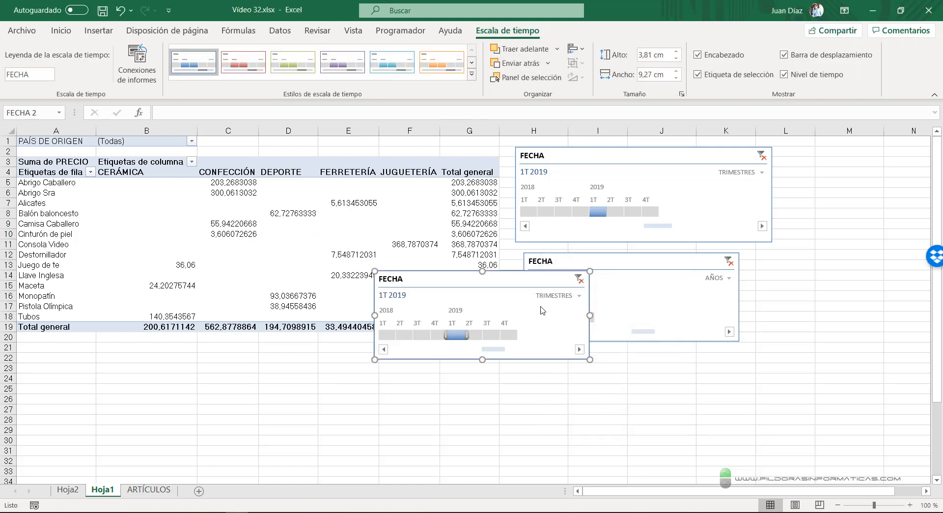
click(562, 298)
click(568, 344)
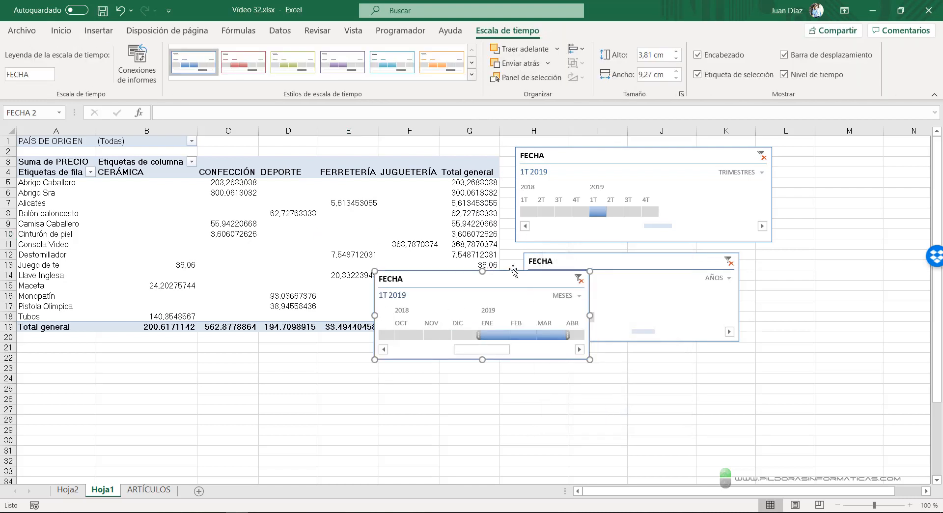
drag(512, 278, 660, 359)
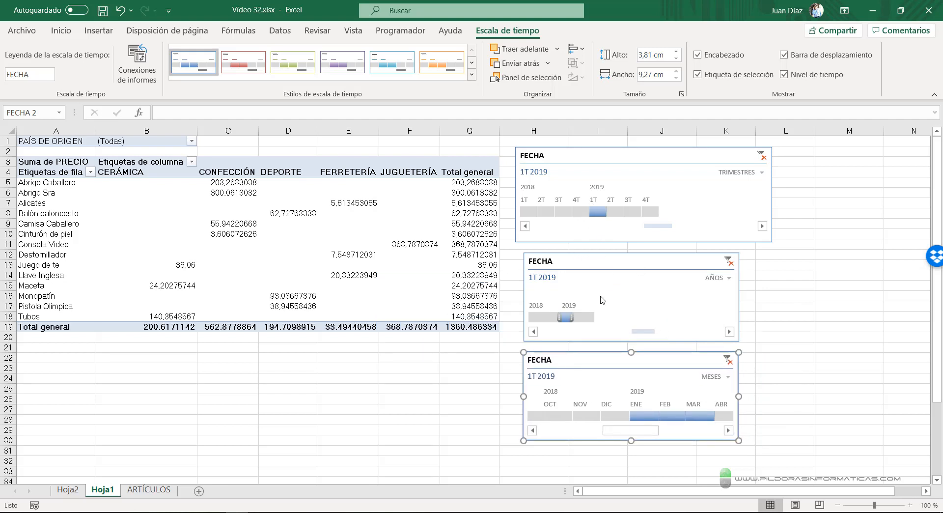
Filter the pivot table with the three timelines by 2018, 2T 2018, May 2018 and June 2018, and clear the date filter.
click(544, 317)
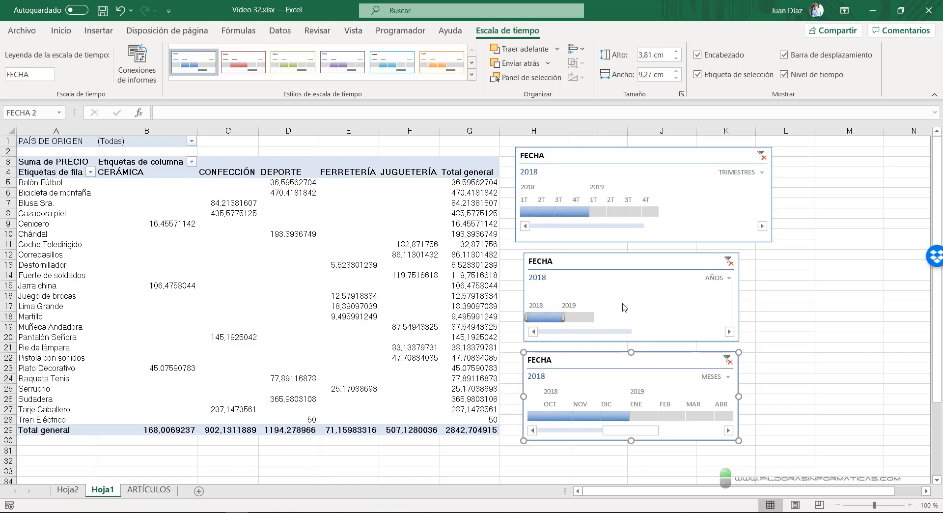
drag(614, 431, 548, 434)
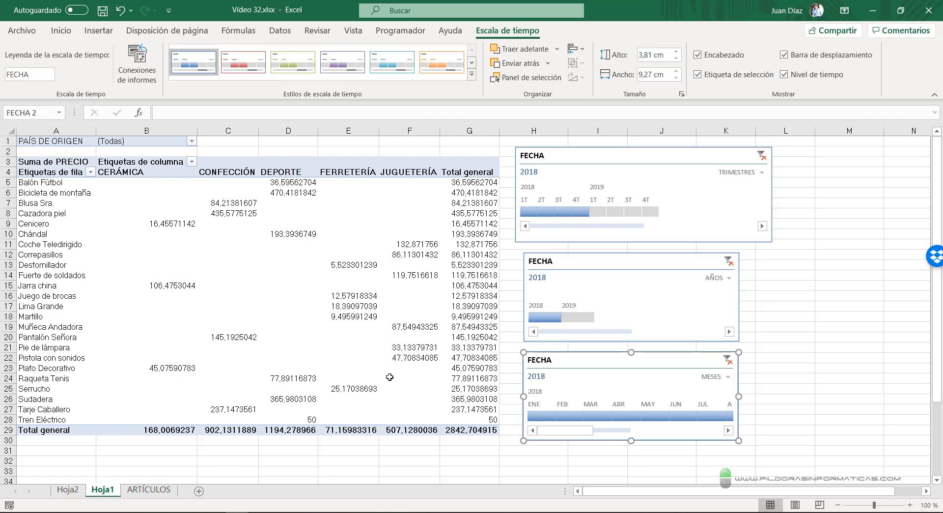
click(545, 211)
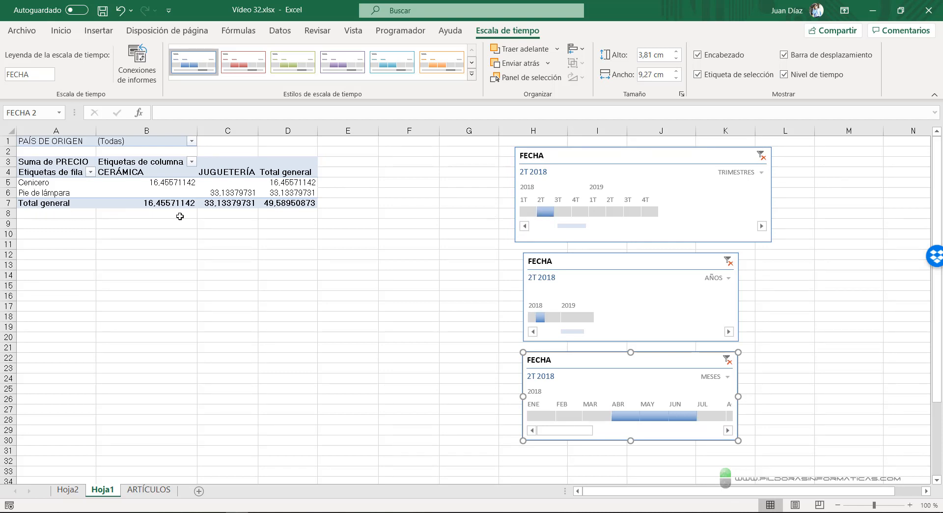
click(631, 418)
click(663, 418)
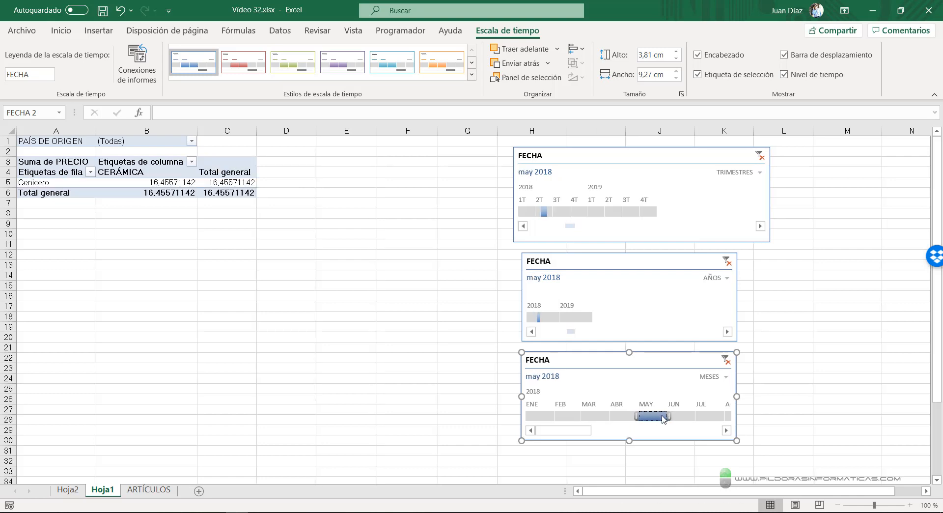
click(679, 417)
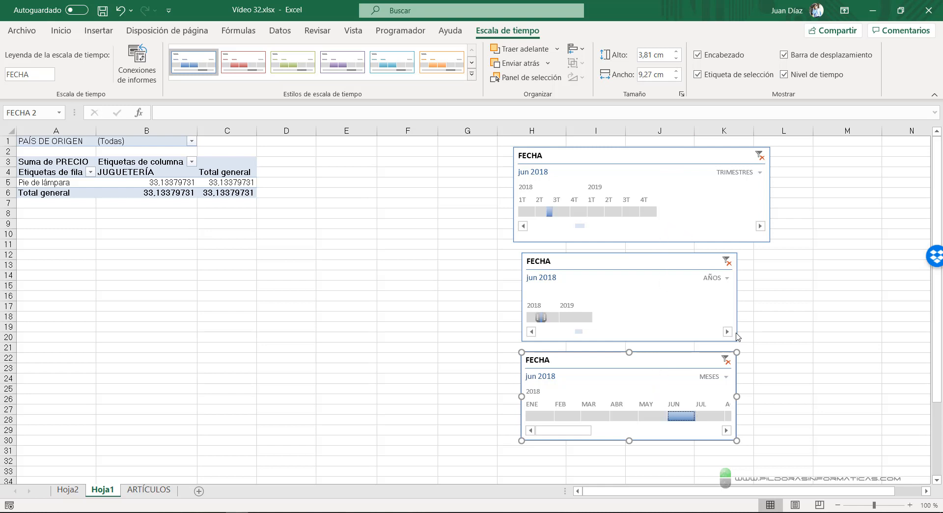
click(726, 360)
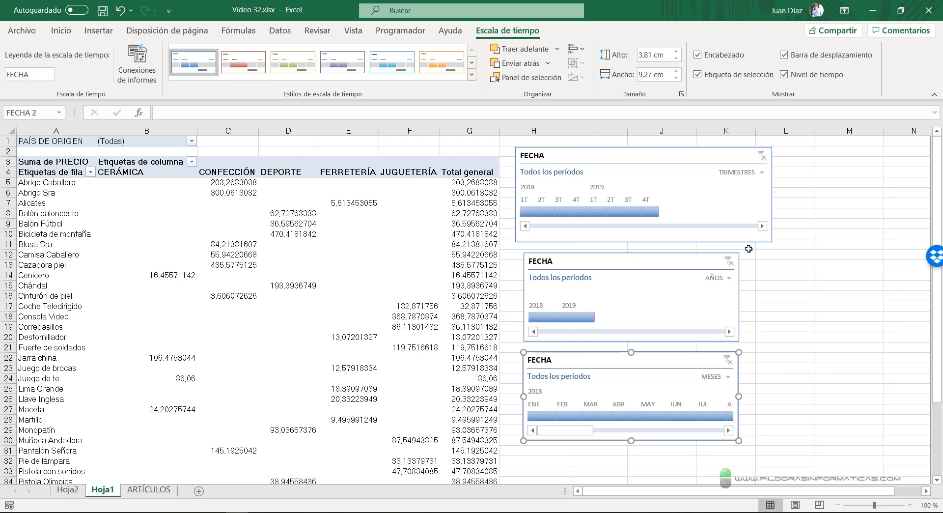
drag(511, 344, 767, 454)
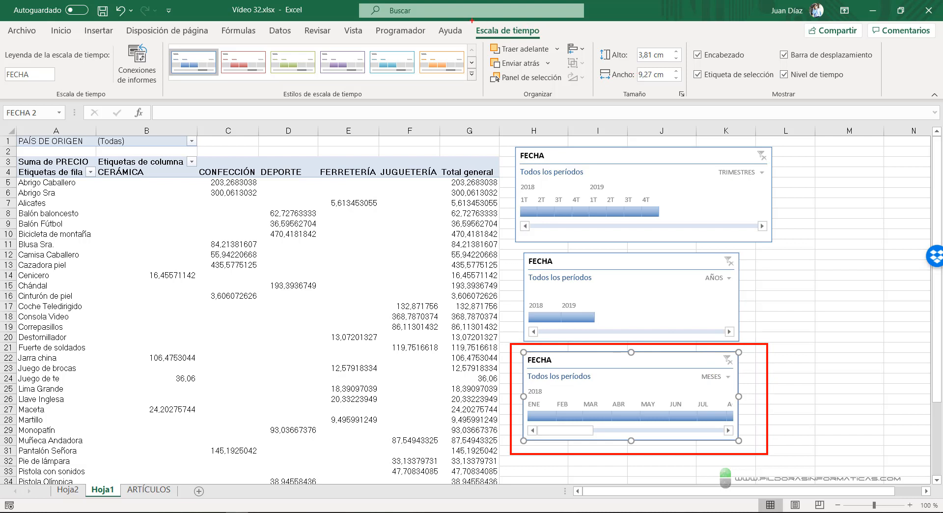
mouse_move(472, 21)
mouse_down()
mouse_move(506, 39)
mouse_move(557, 44)
mouse_up()
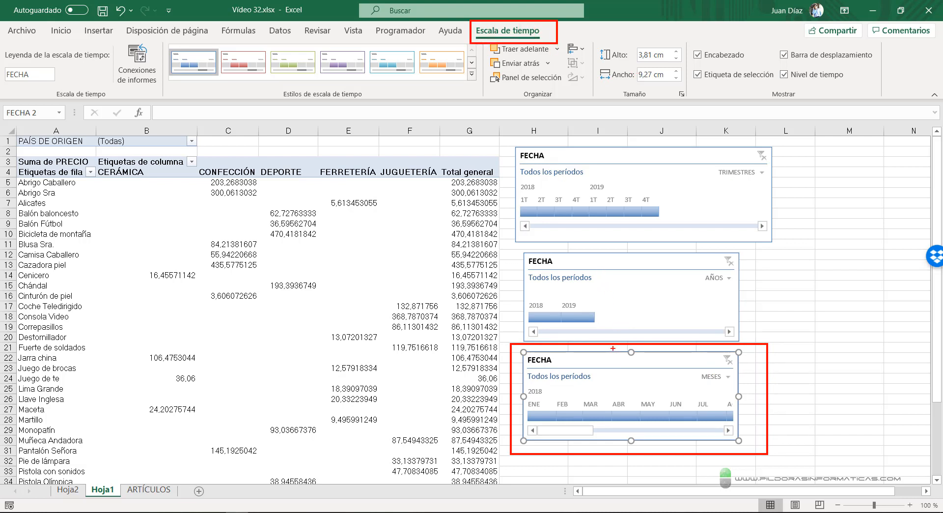
drag(649, 336, 681, 289)
drag(188, 81, 406, 81)
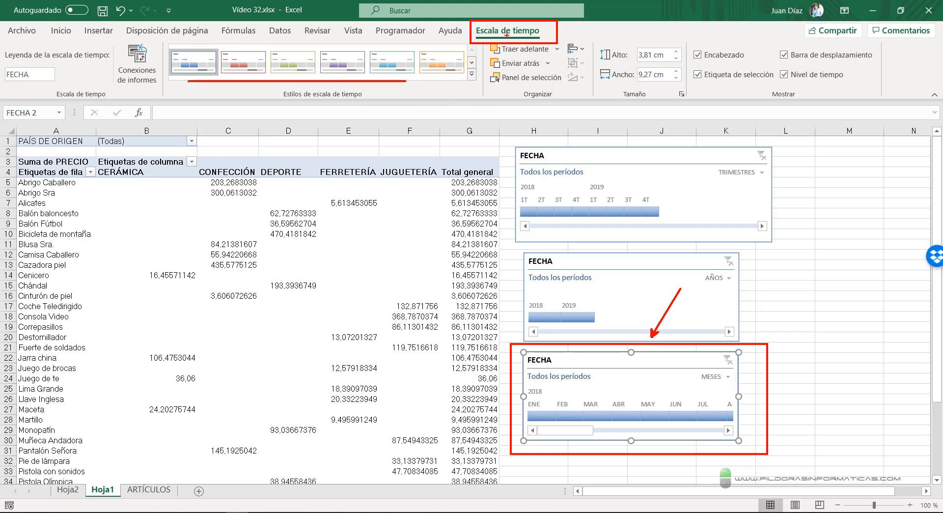
mouse_move(484, 59)
mouse_down()
mouse_move(525, 58)
mouse_move(535, 91)
mouse_move(544, 86)
mouse_up()
mouse_move(686, 31)
mouse_down()
mouse_move(758, 80)
mouse_move(864, 93)
mouse_up()
key(Escape)
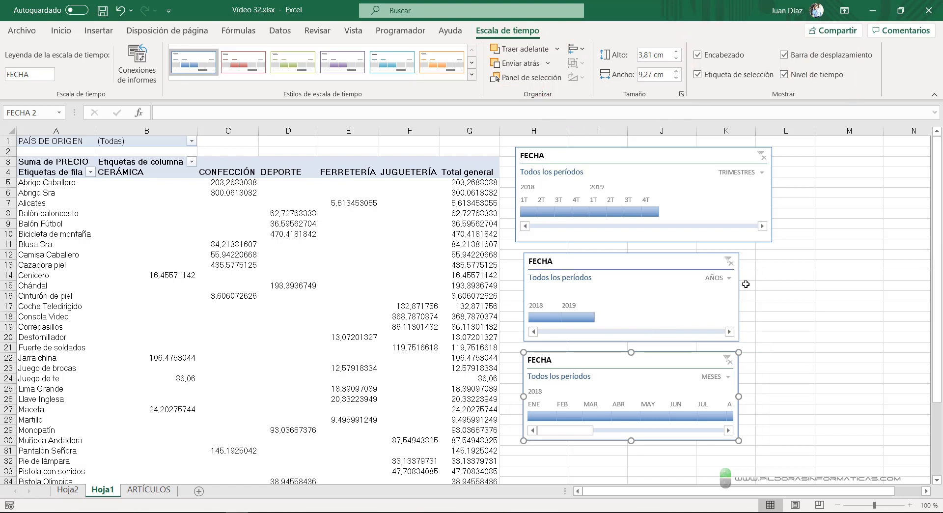
Delete the quarterly, yearly and monthly FECHA timelines from Hoja1.
click(697, 157)
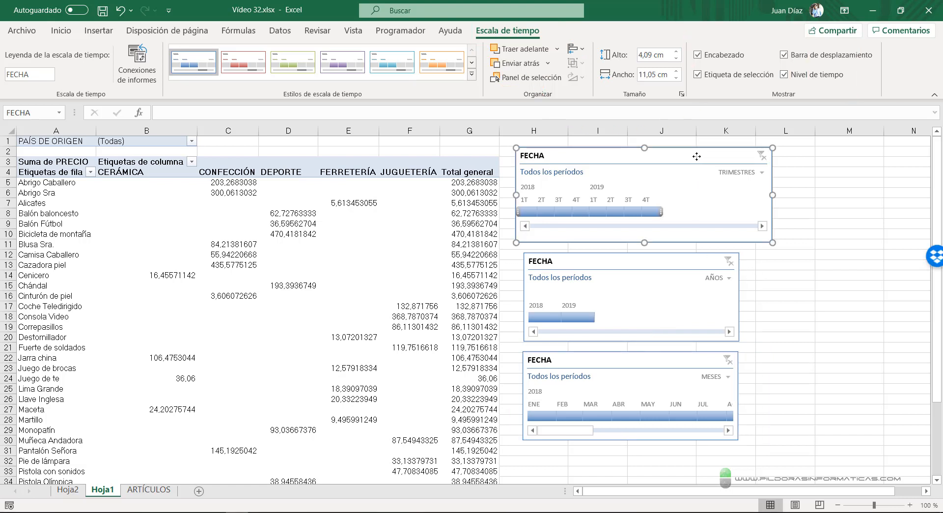
key(Delete)
click(663, 263)
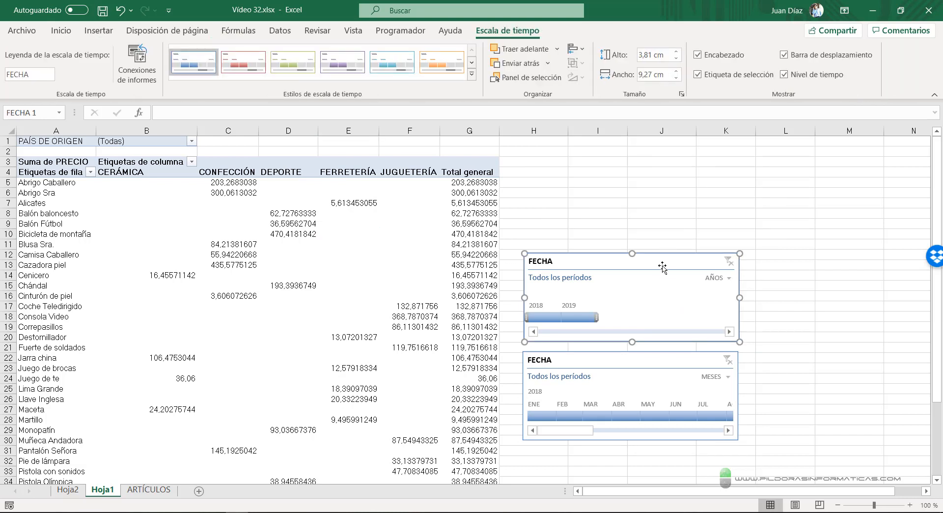
key(Delete)
click(666, 361)
key(Delete)
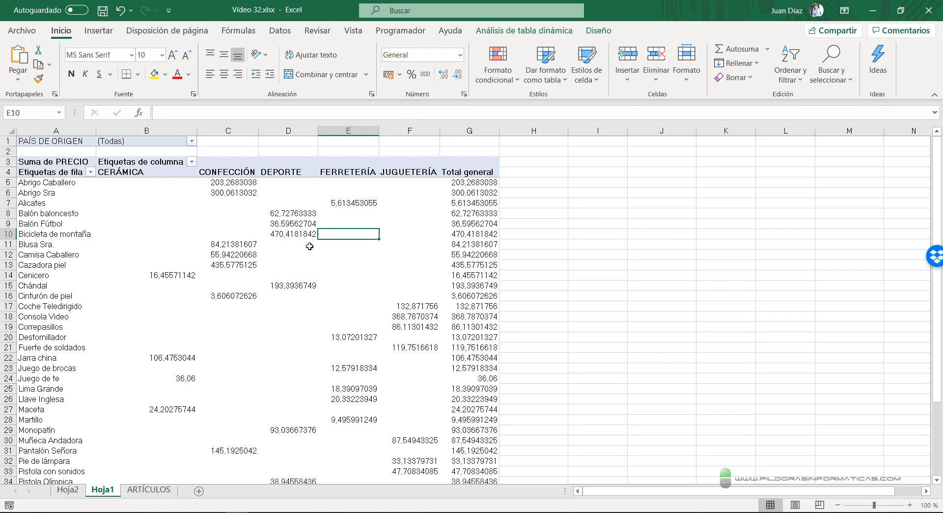
Add filter buttons to all columns of the pivot table's header row, starting from the adjacent cell H4.
mouse_move(356, 256)
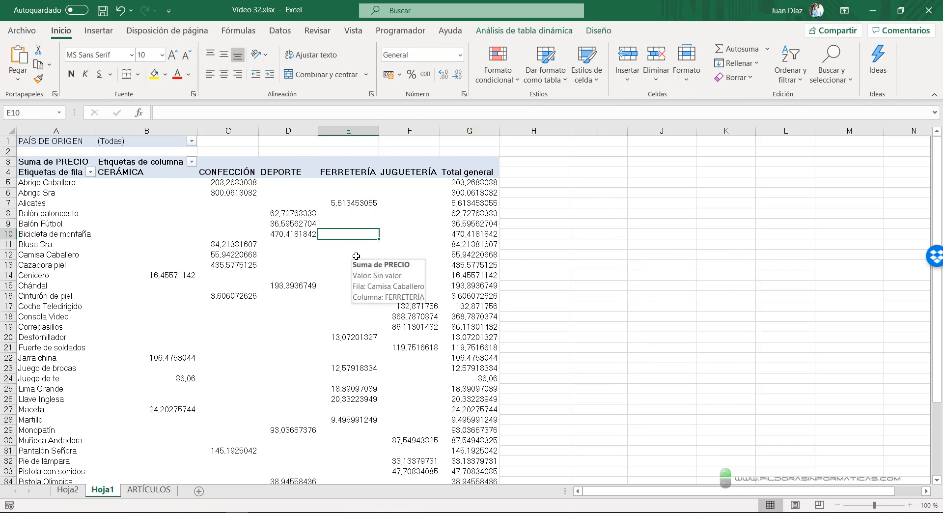
mouse_move(440, 247)
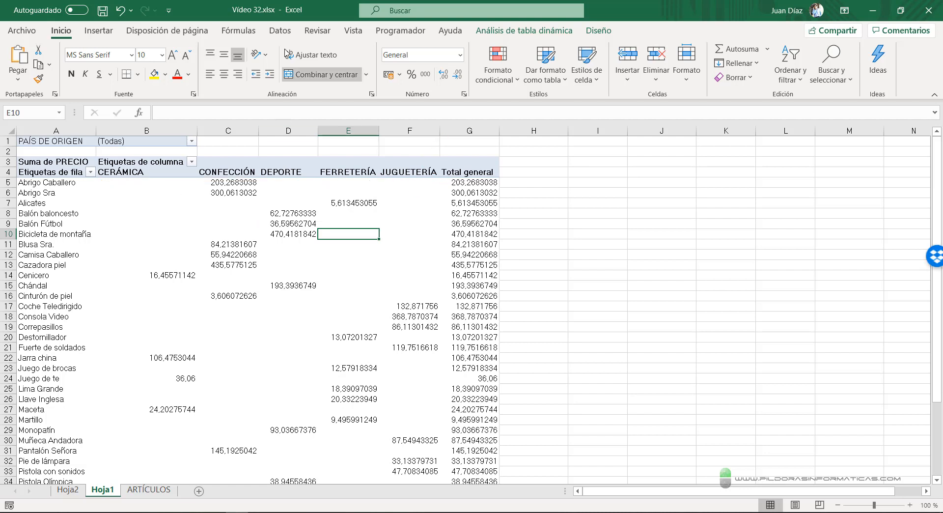
click(280, 31)
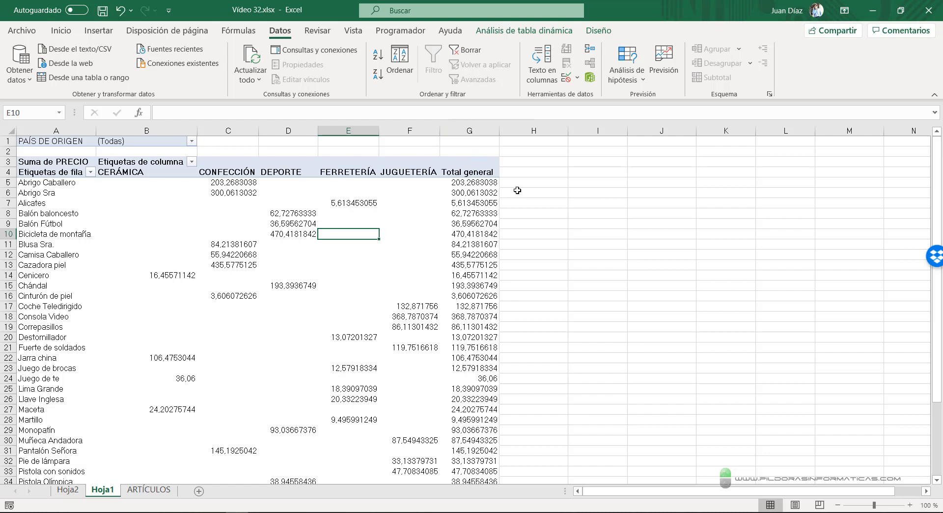
click(532, 173)
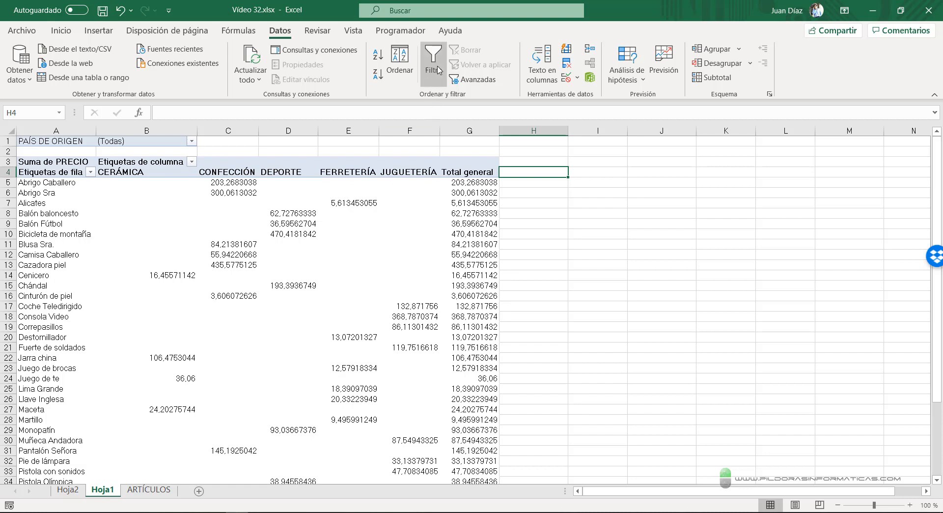
click(438, 69)
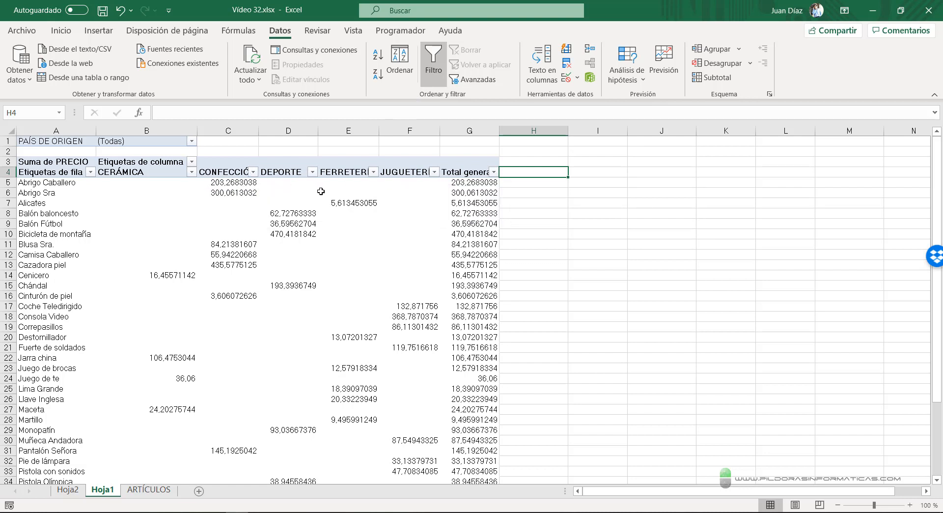
mouse_move(321, 191)
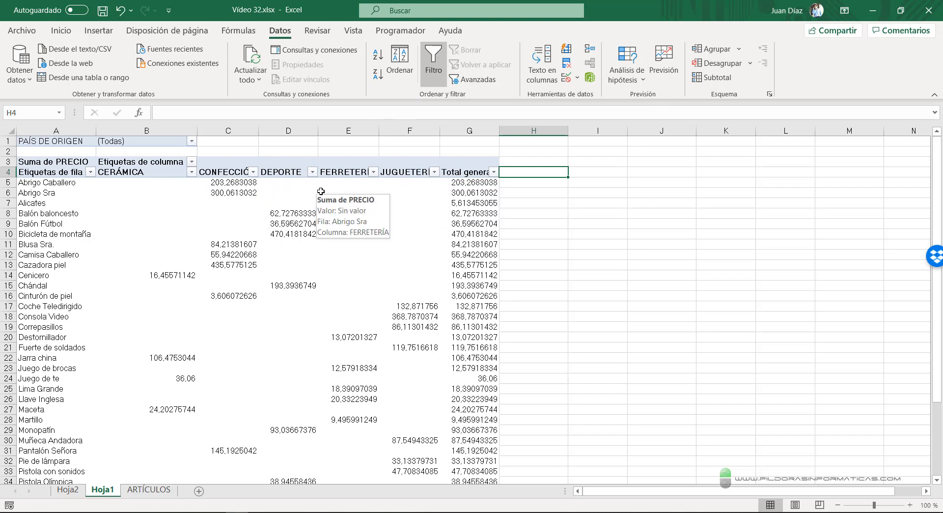
Check the filter options of the FERRETERÍA column and remove the header filter buttons.
click(374, 172)
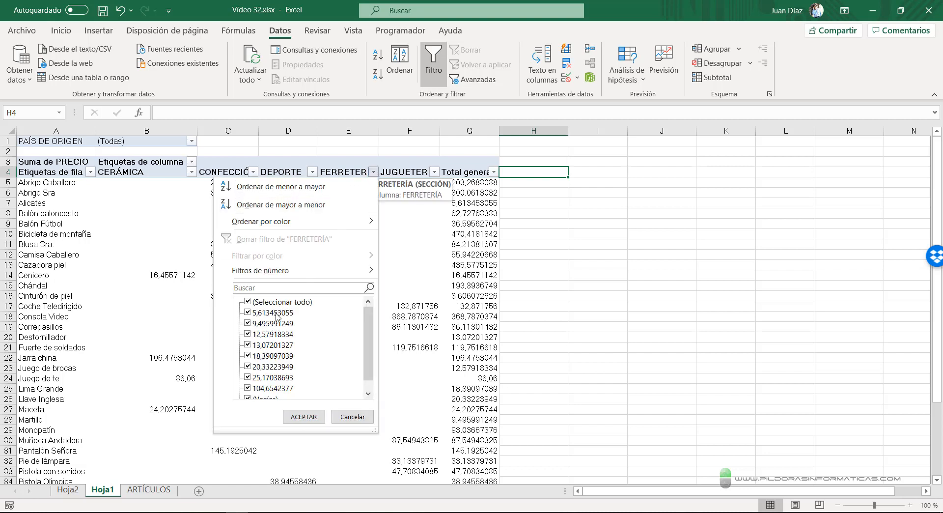
click(347, 416)
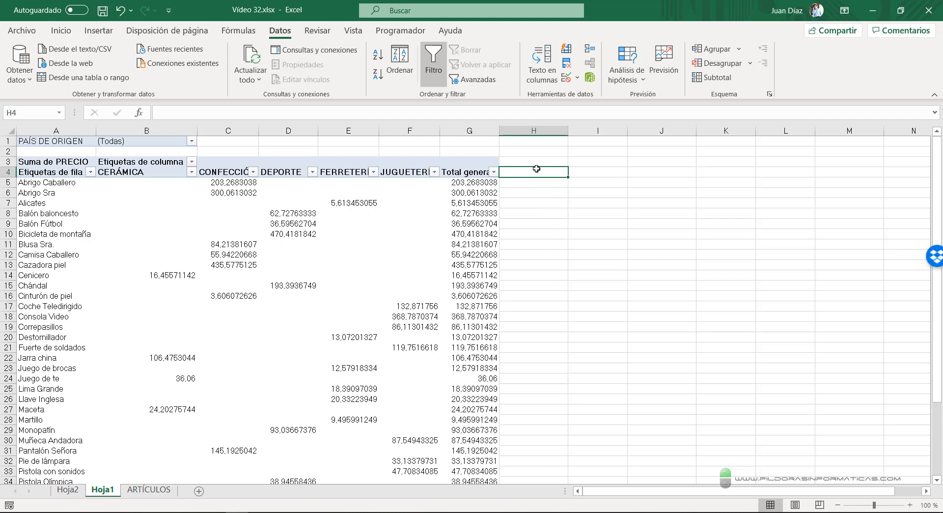
click(435, 61)
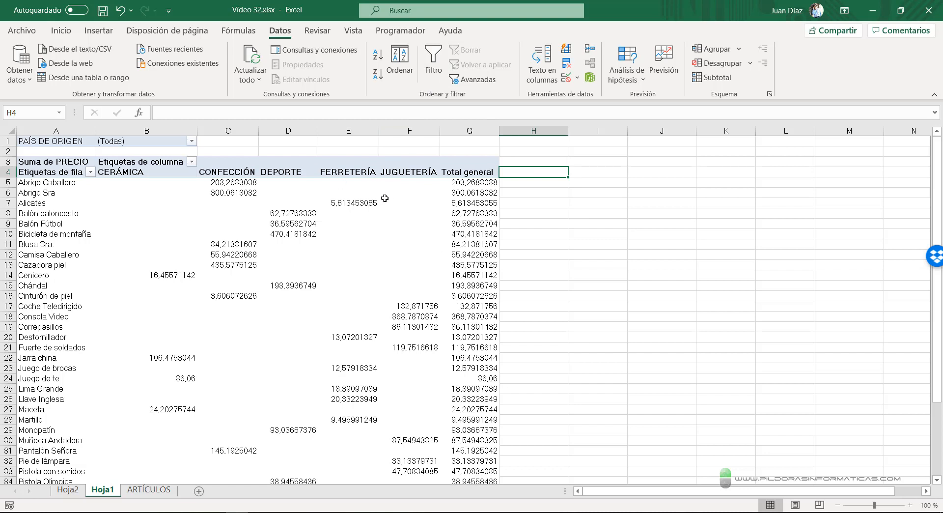
Show the pivot table's field list and keep PAÍS DE ORIGEN in the Filtros area.
mouse_move(387, 214)
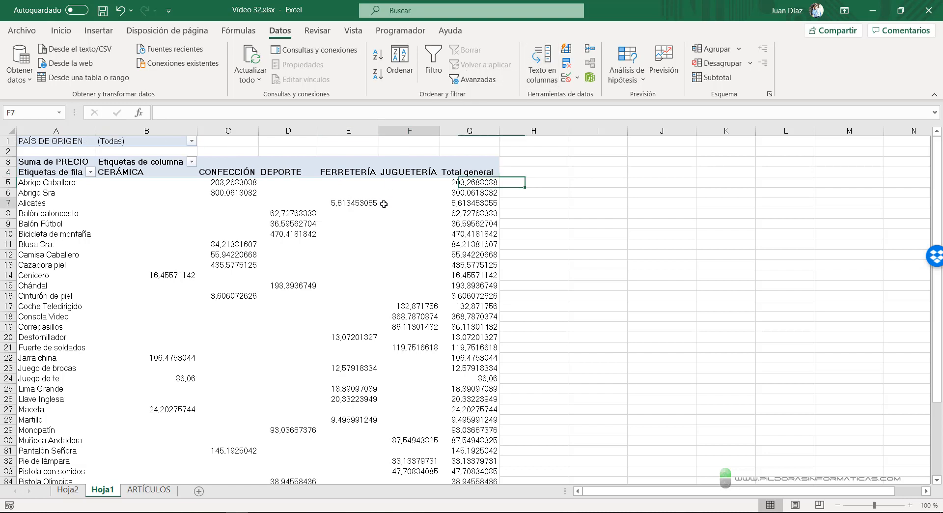
click(409, 203)
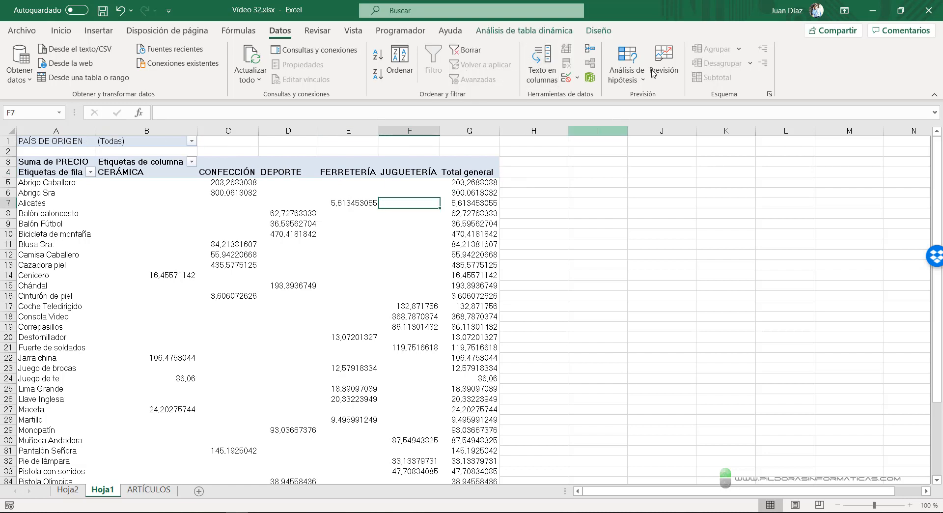
click(530, 30)
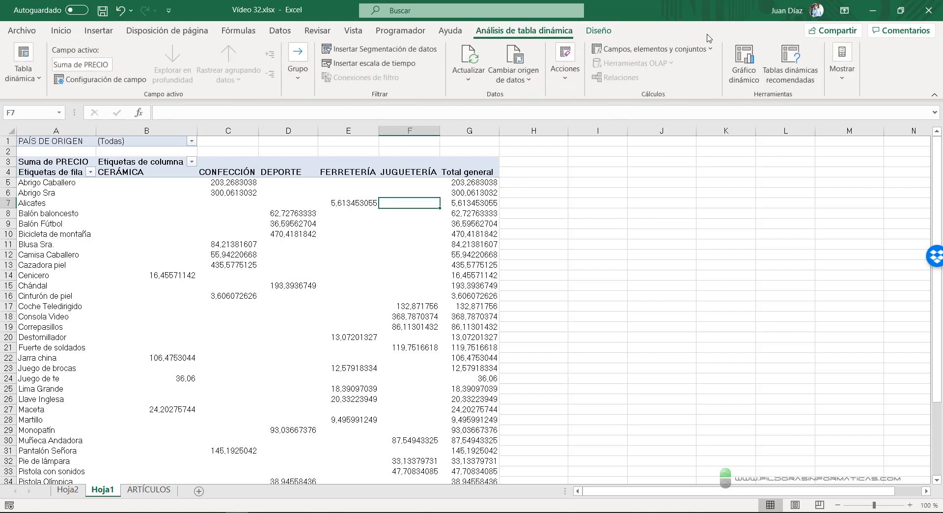
click(844, 71)
click(847, 123)
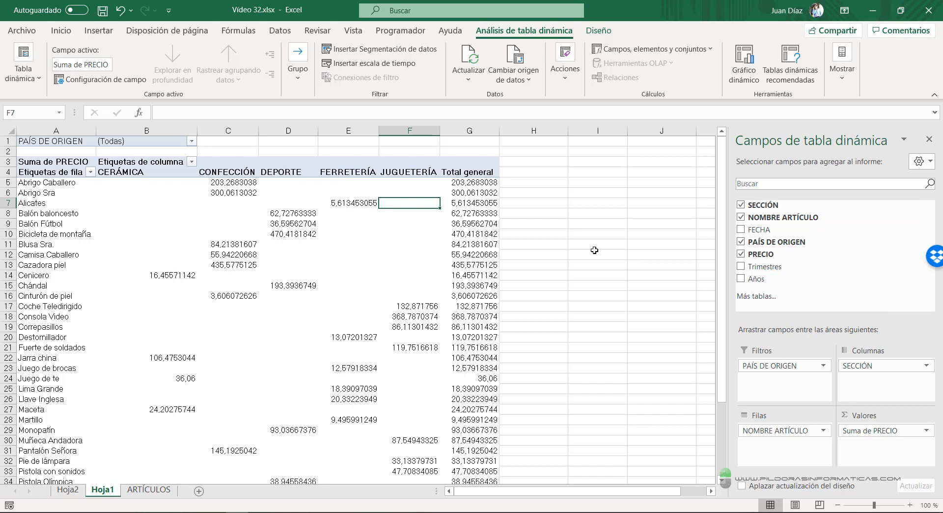
drag(759, 242, 758, 381)
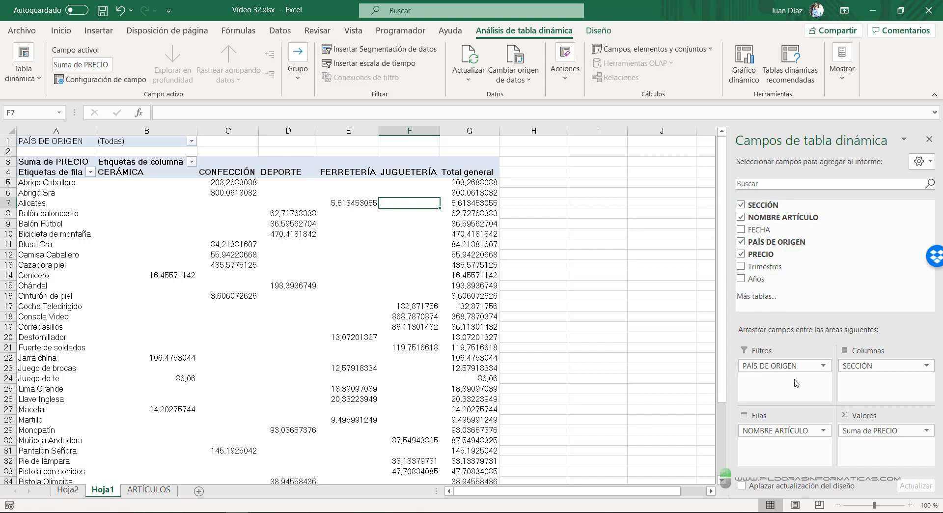
Filter the pivot table's PAÍS DE ORIGEN report filter by España and add Italia to the selection.
click(192, 141)
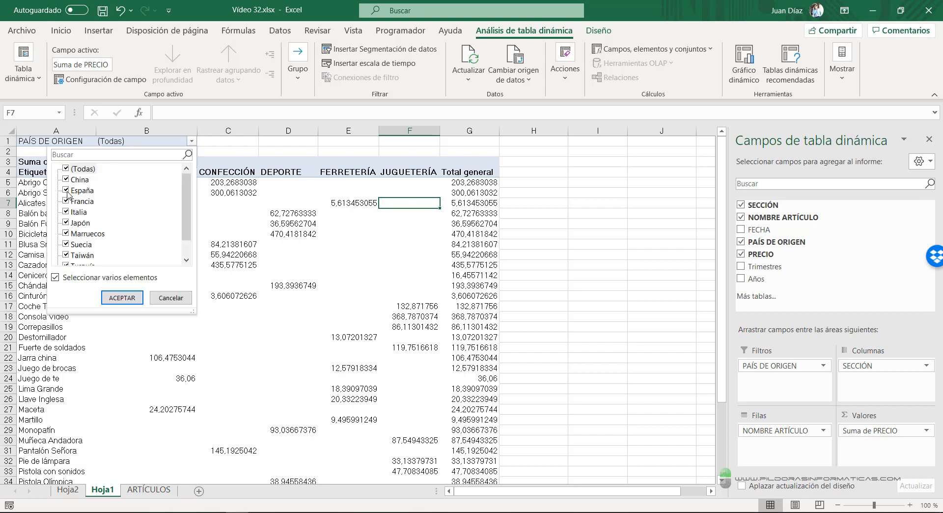
click(66, 168)
click(66, 190)
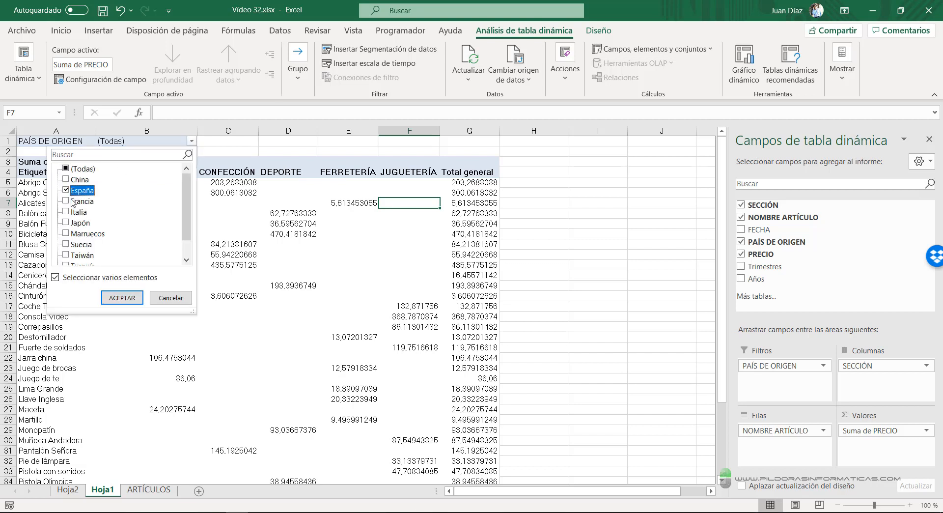
click(112, 299)
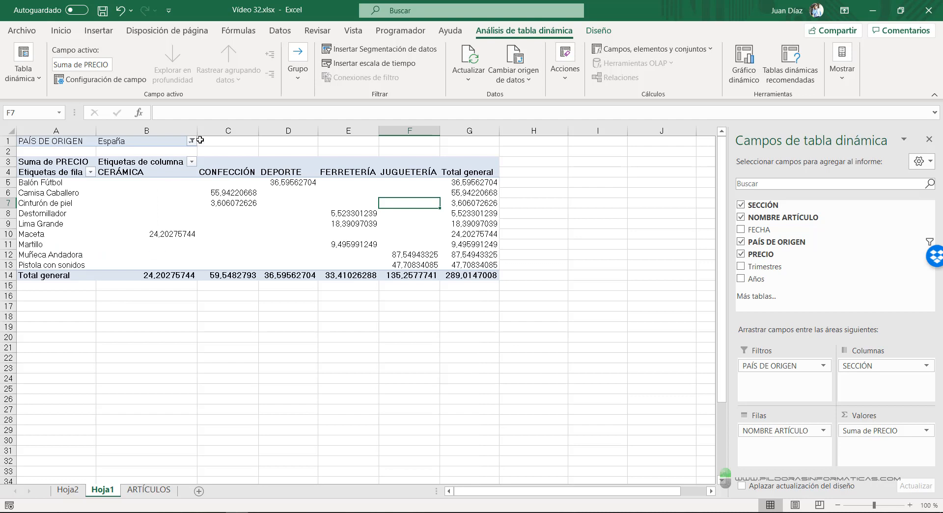
click(192, 141)
click(75, 212)
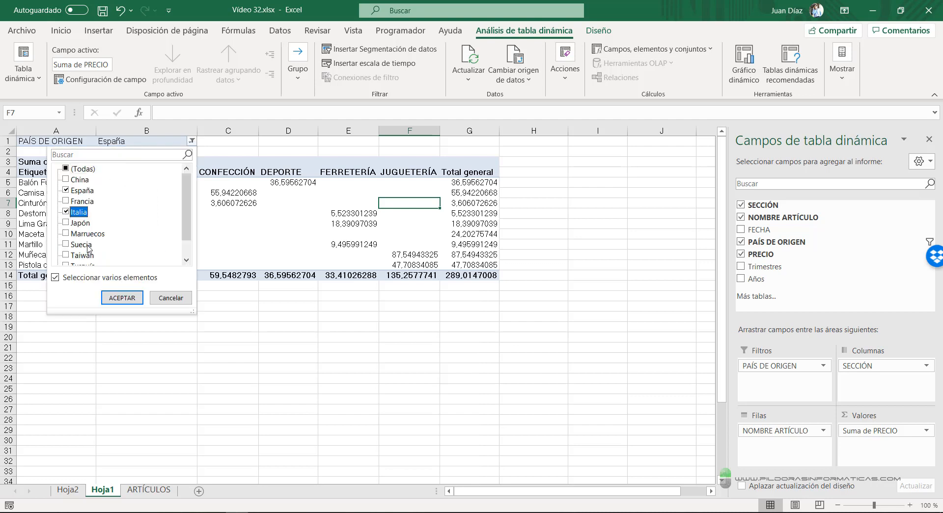
click(118, 299)
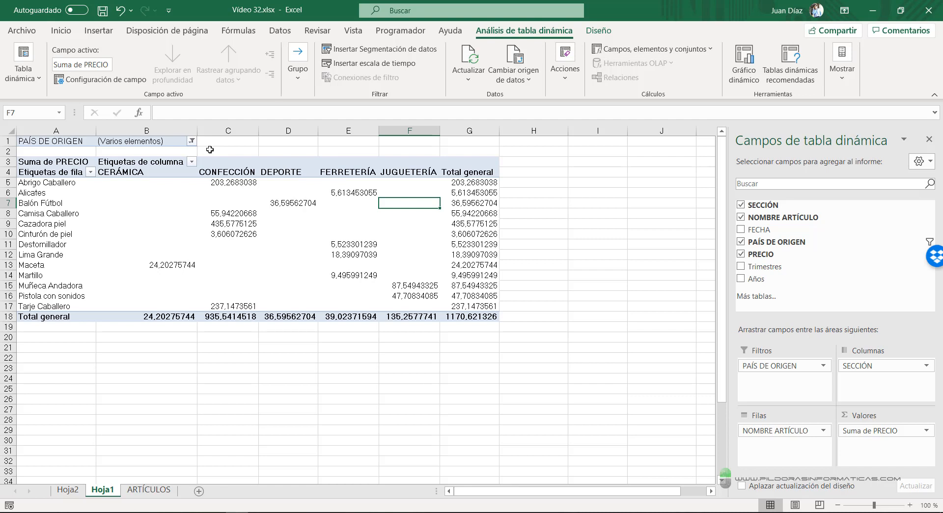
Reset the PAÍS DE ORIGEN report filter to include all countries.
click(192, 141)
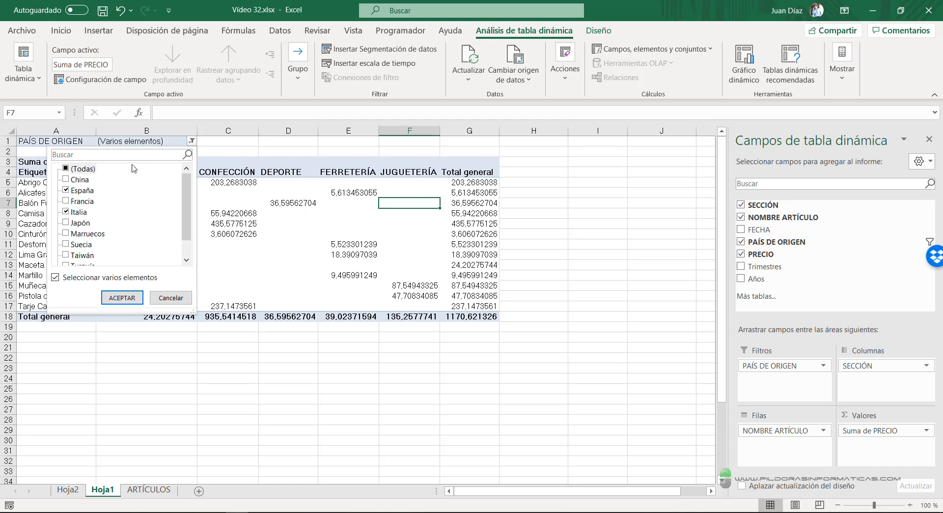
click(66, 169)
click(122, 297)
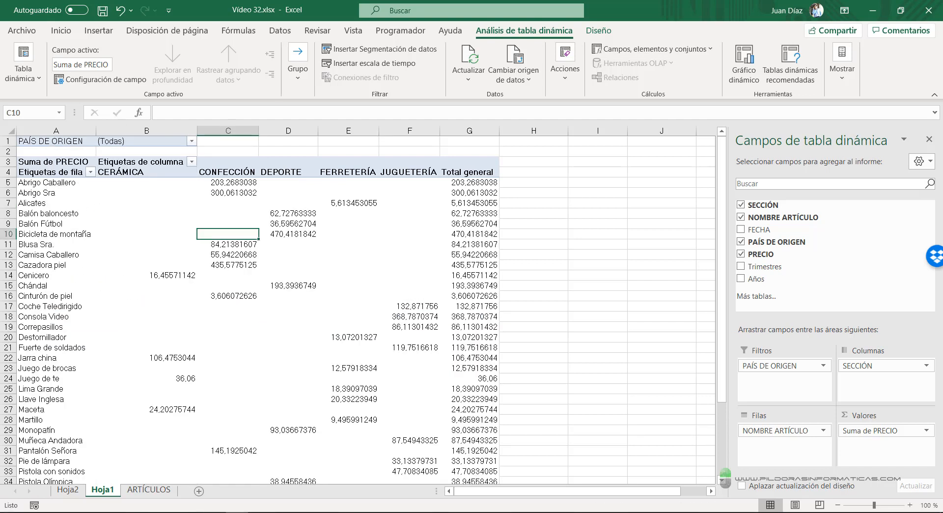
drag(475, 45, 560, 45)
drag(1, 40, 160, 260)
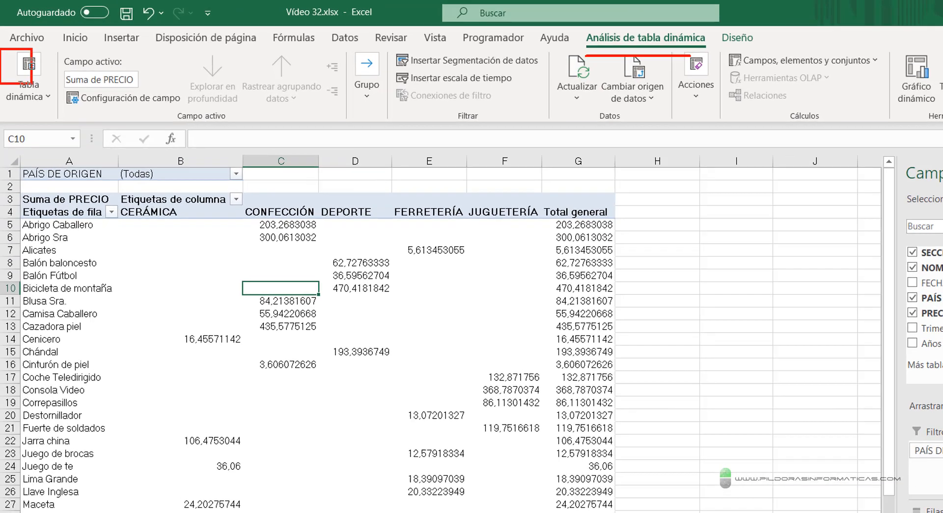
key(Escape)
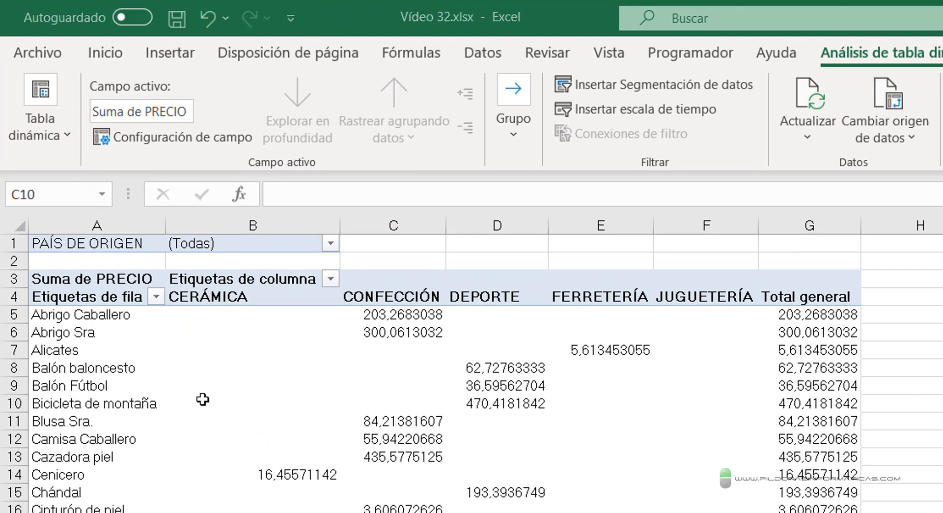
Generate the report filter pages for PAÍS DE ORIGEN so each country gets its own pivot table sheet.
click(64, 134)
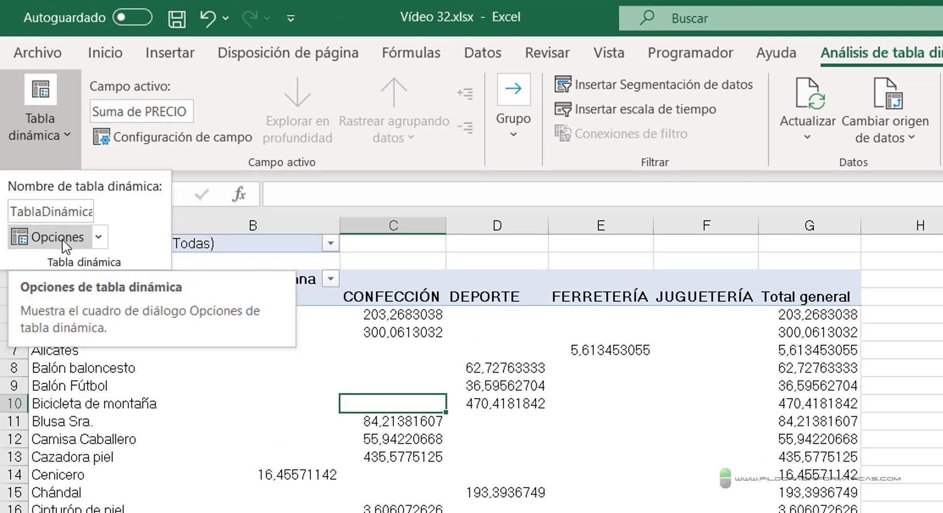
click(99, 238)
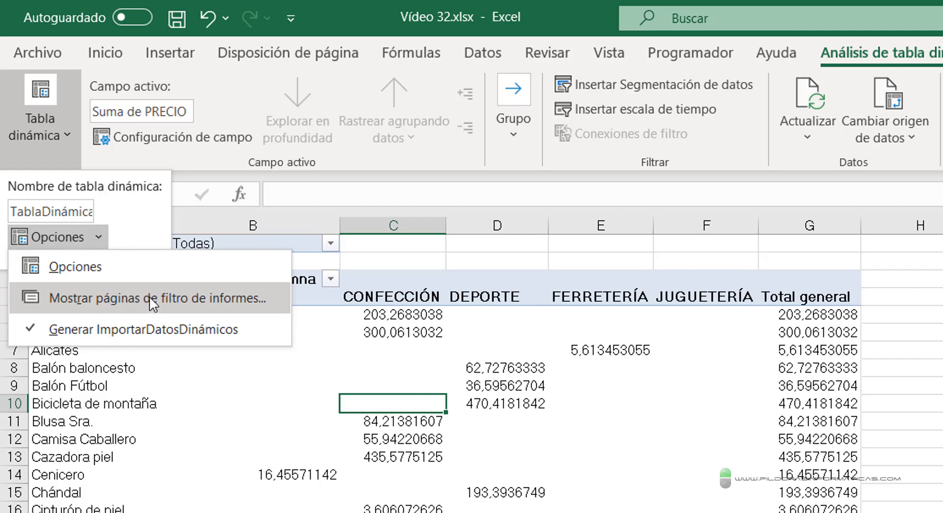
click(89, 300)
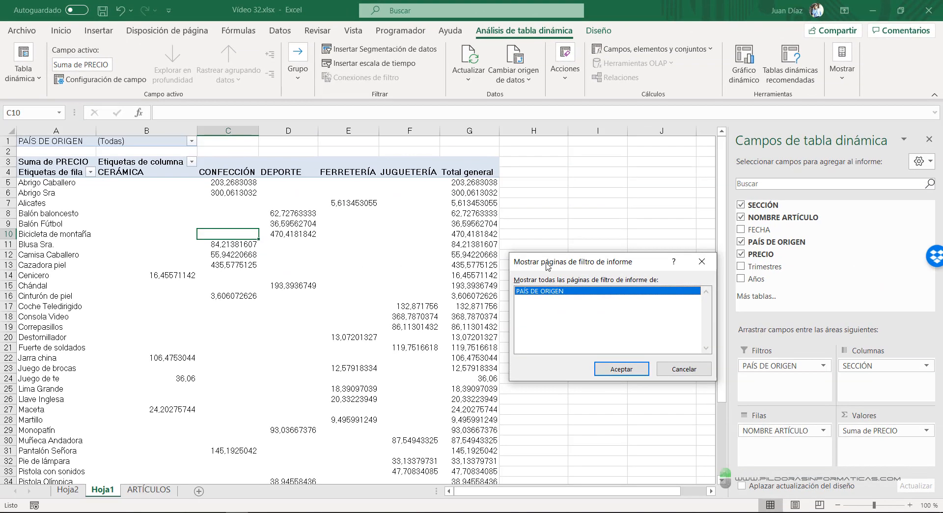
drag(548, 264, 520, 248)
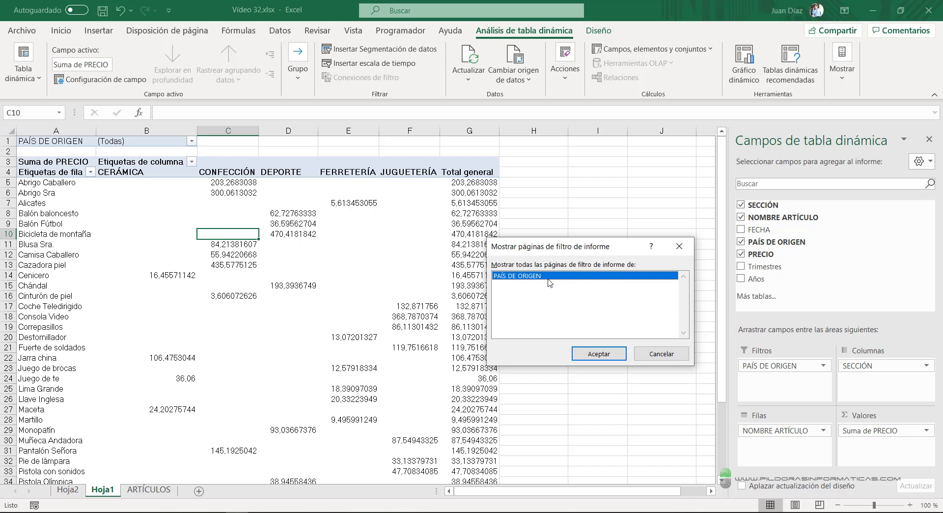
click(613, 357)
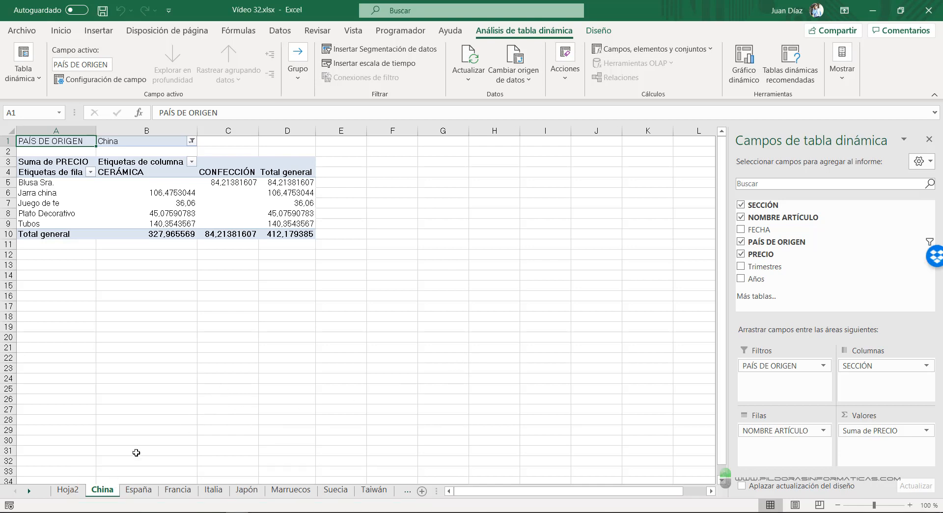
Review the generated country sheets for China, España, Francia and Italia.
drag(110, 480, 139, 416)
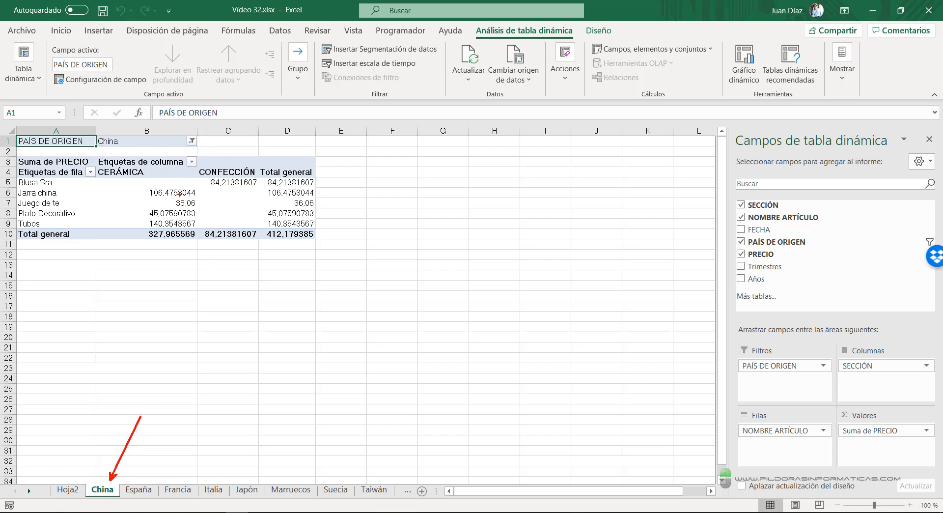
key(Escape)
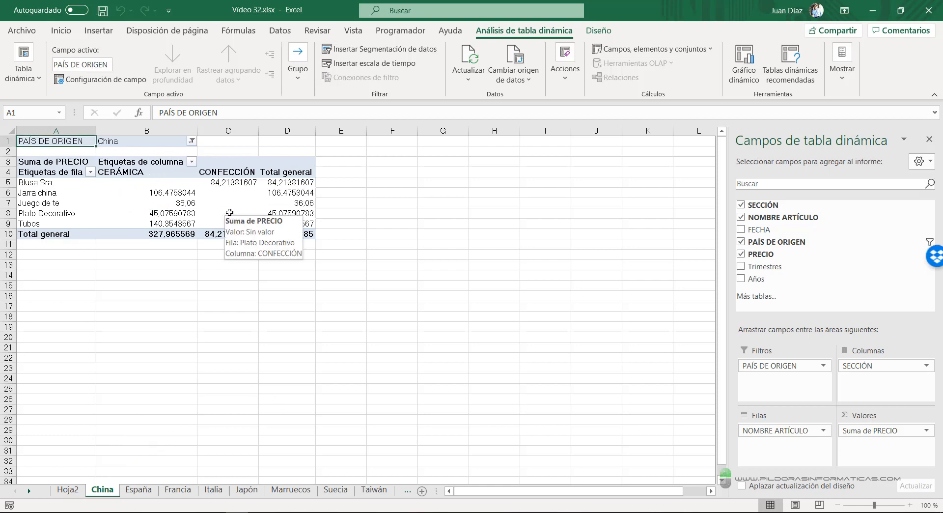
click(139, 490)
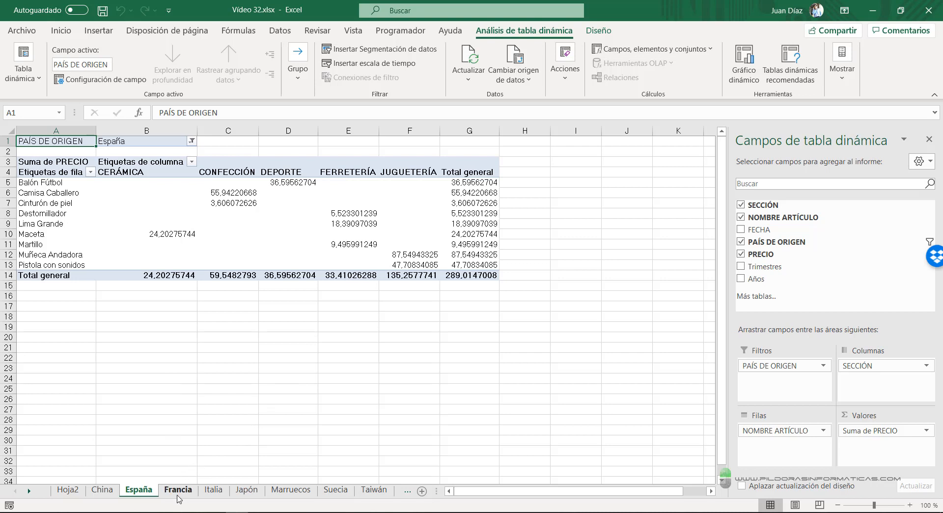
click(179, 491)
click(221, 493)
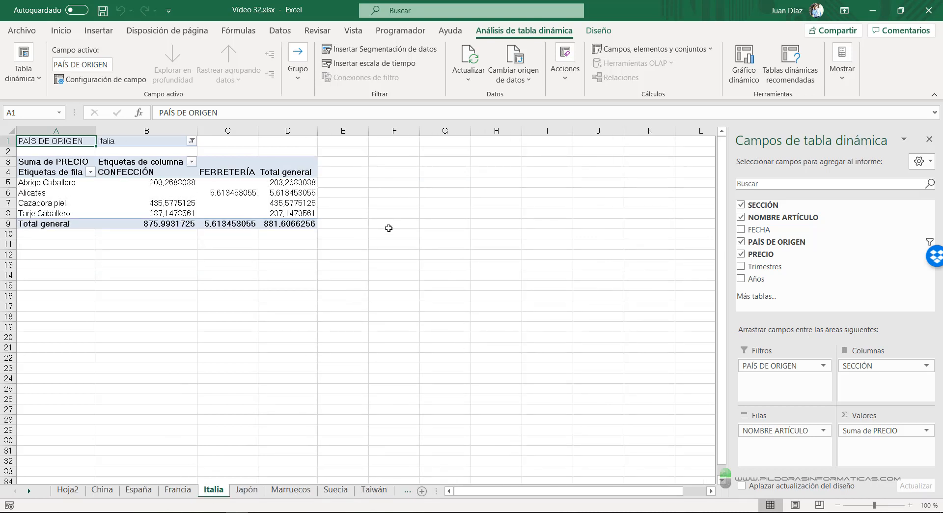
Return to the original pivot table on Hoja1 and examine the countries offered by its PAÍS DE ORIGEN report filter.
click(68, 496)
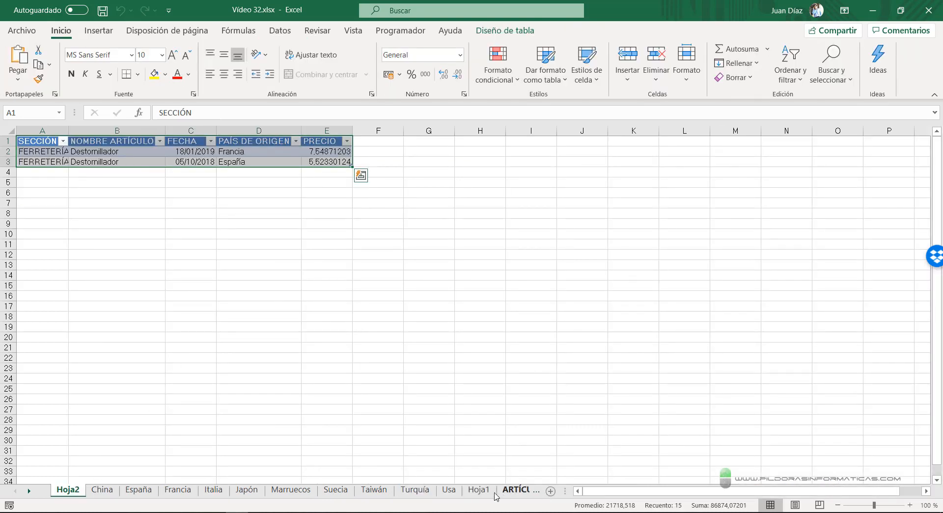
click(480, 490)
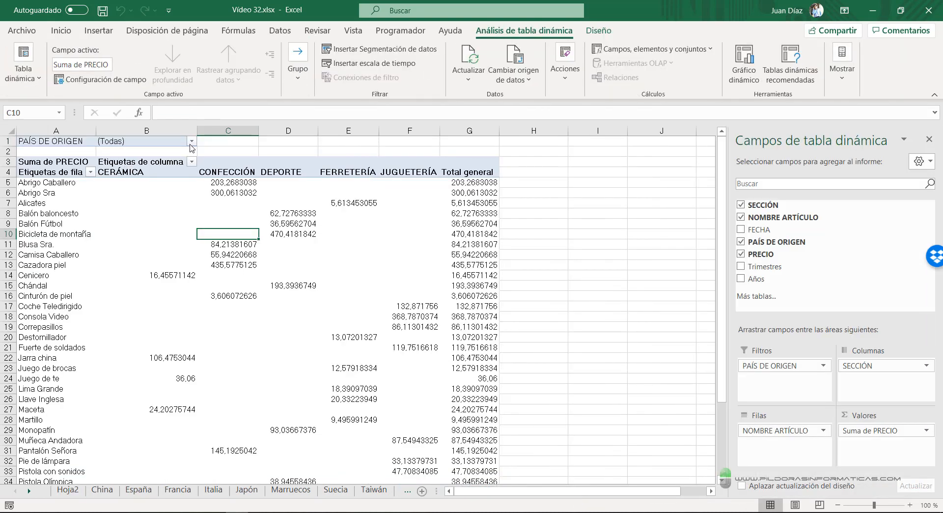
click(191, 141)
key(Escape)
click(191, 141)
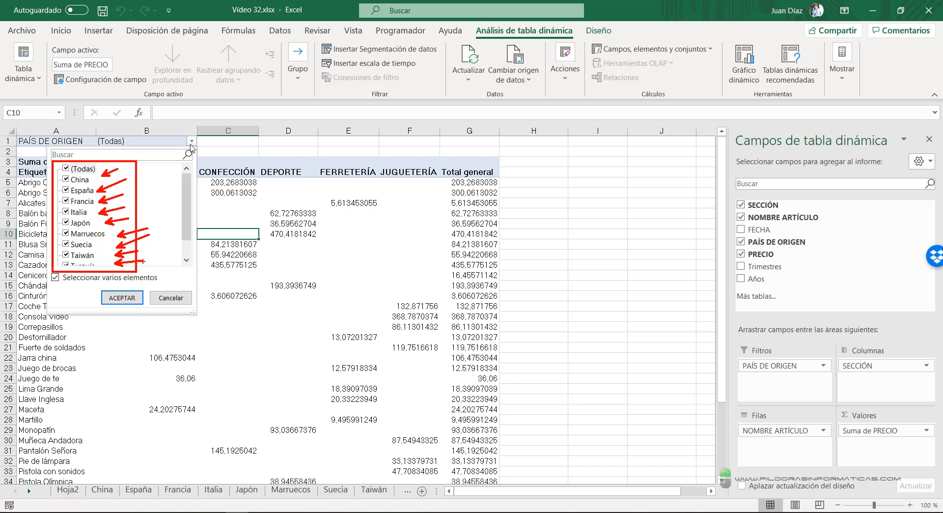
key(Escape)
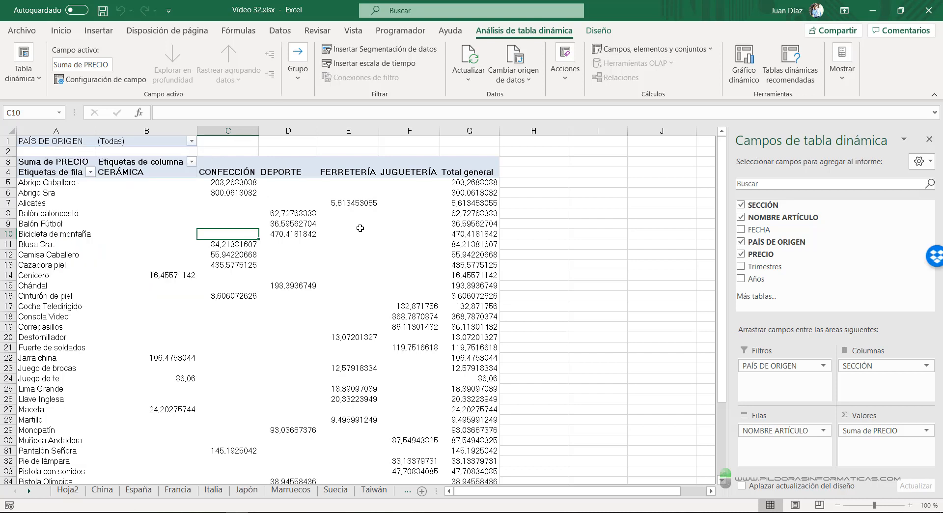
drag(759, 389, 614, 396)
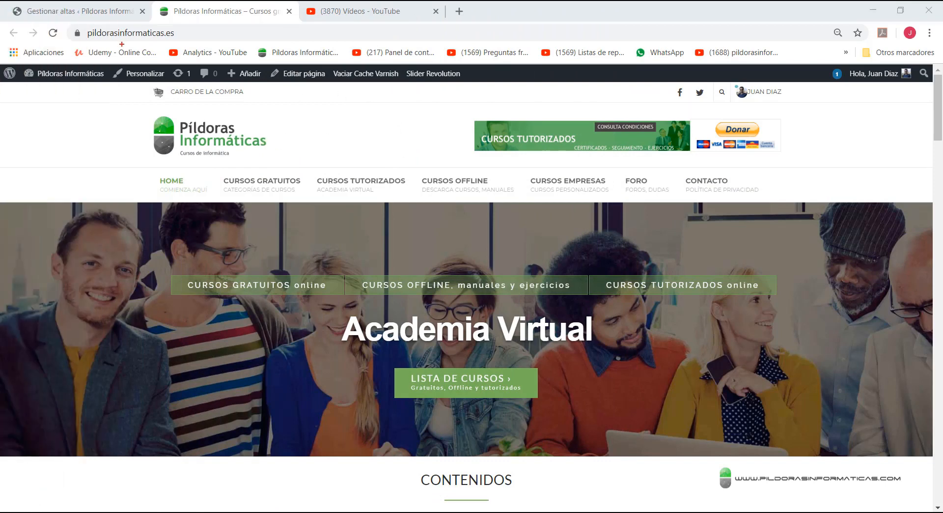
drag(81, 43, 175, 43)
drag(215, 162, 312, 213)
mouse_move(269, 180)
drag(413, 163, 527, 205)
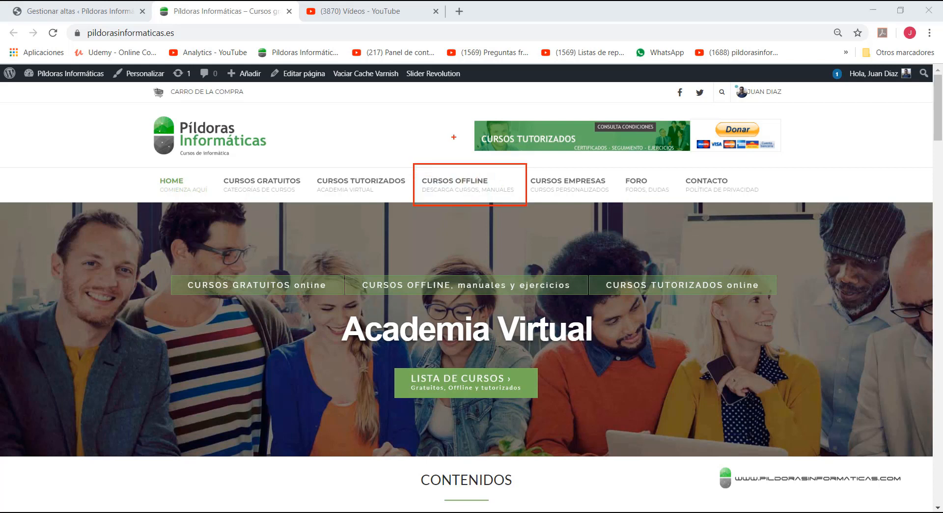
key(e)
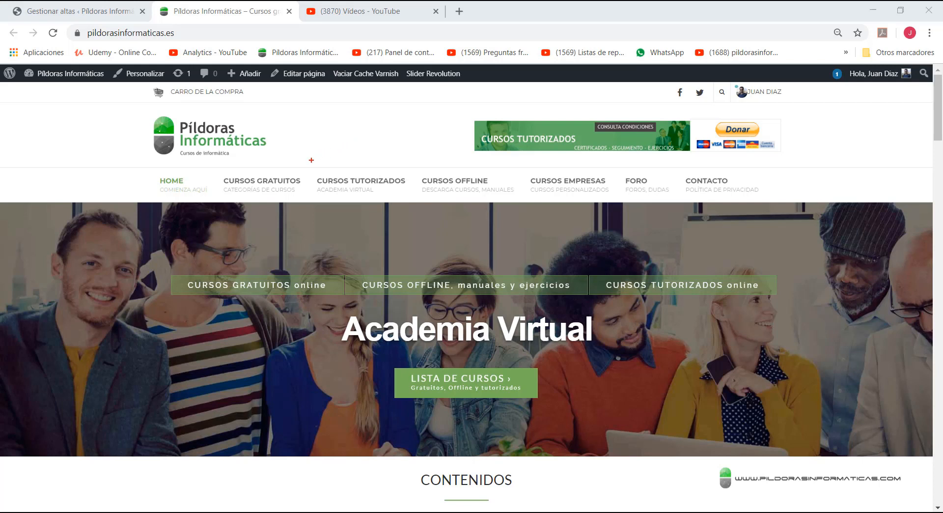
mouse_move(308, 159)
mouse_down()
mouse_move(400, 194)
mouse_move(415, 214)
mouse_move(297, 125)
mouse_up()
drag(399, 157, 414, 126)
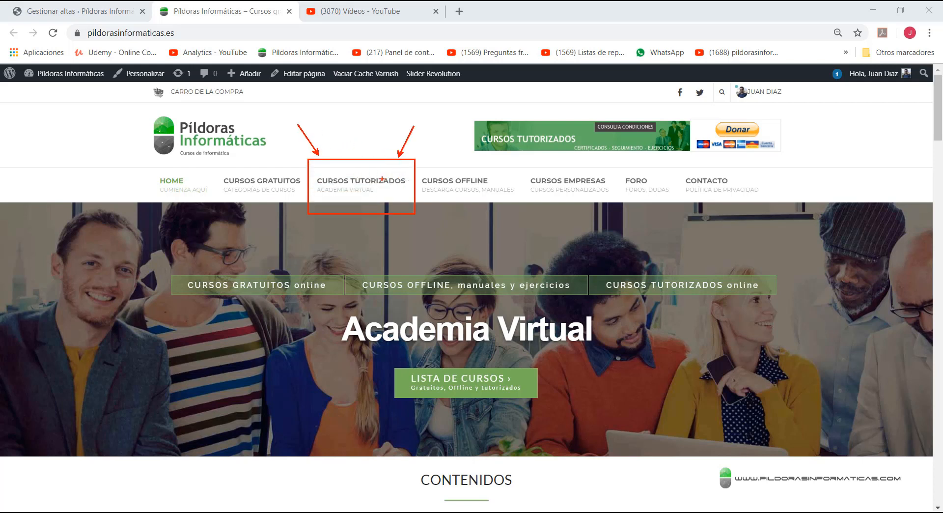
key(Escape)
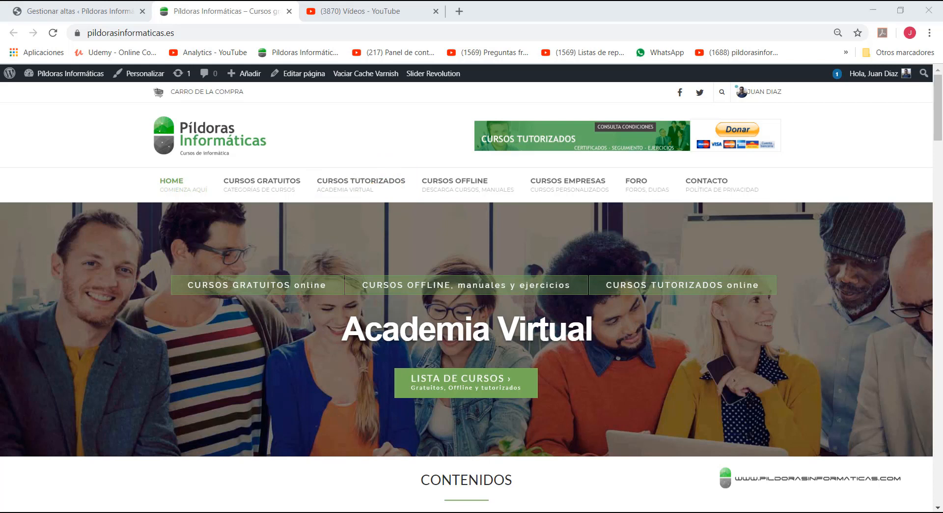